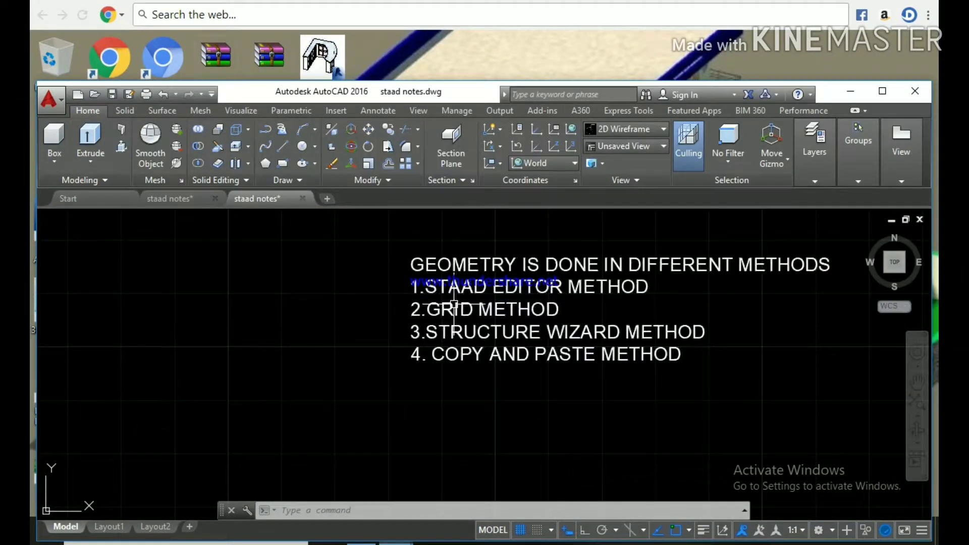
# Step: Maximize the drawing window and change the node label beside coordinate (3,0,0) on the frame sketch to 4
pyautogui.click(882, 91)
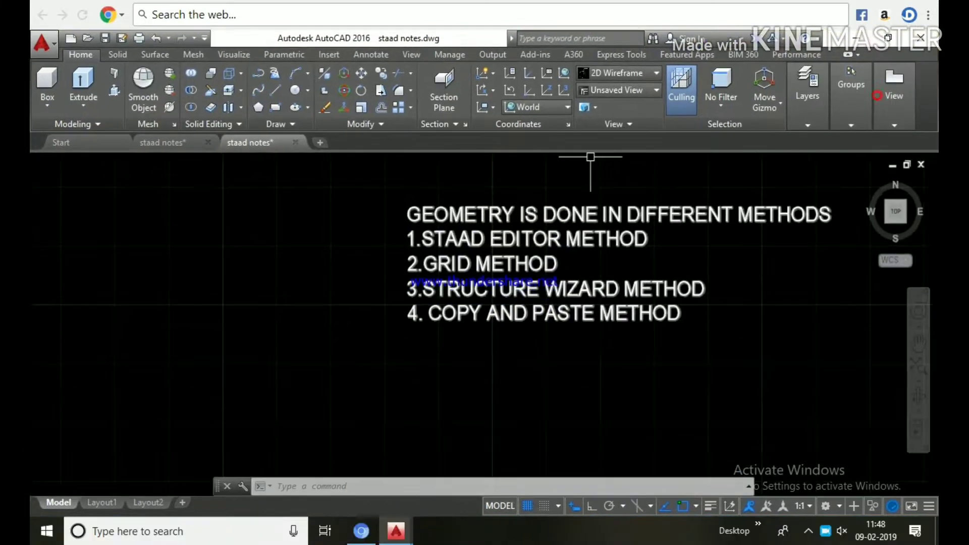
pyautogui.scroll(-3, 311, 362)
pyautogui.moveTo(311, 361)
pyautogui.mouseDown(button='middle')
pyautogui.moveTo(522, 288)
pyautogui.moveTo(523, 303)
pyautogui.moveTo(547, 301)
pyautogui.mouseUp(button='middle')
pyautogui.scroll(5, 527, 274)
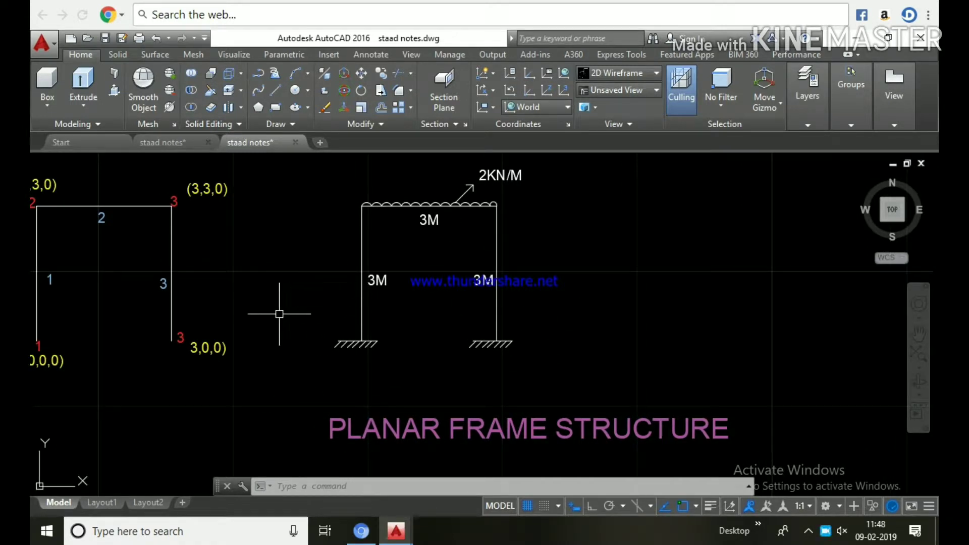
pyautogui.moveTo(272, 312)
pyautogui.mouseDown(button='middle')
pyautogui.moveTo(432, 311)
pyautogui.moveTo(439, 320)
pyautogui.mouseUp(button='middle')
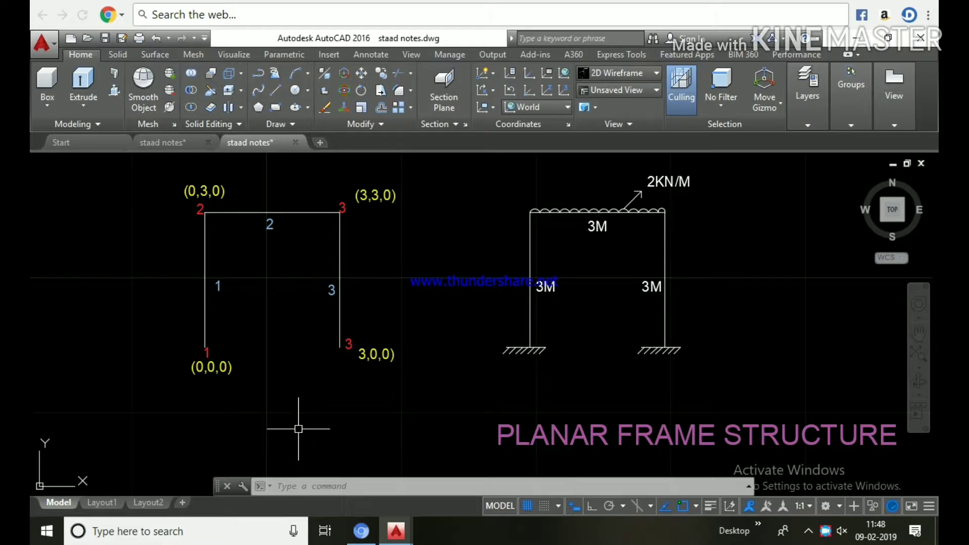
pyautogui.scroll(2, 350, 344)
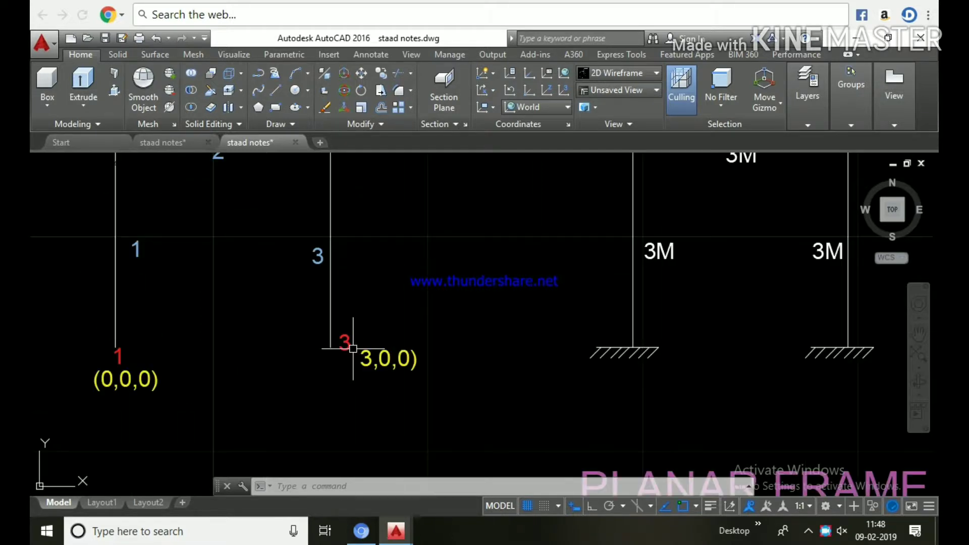
pyautogui.doubleClick(344, 342)
pyautogui.write('4')
pyautogui.click(346, 406)
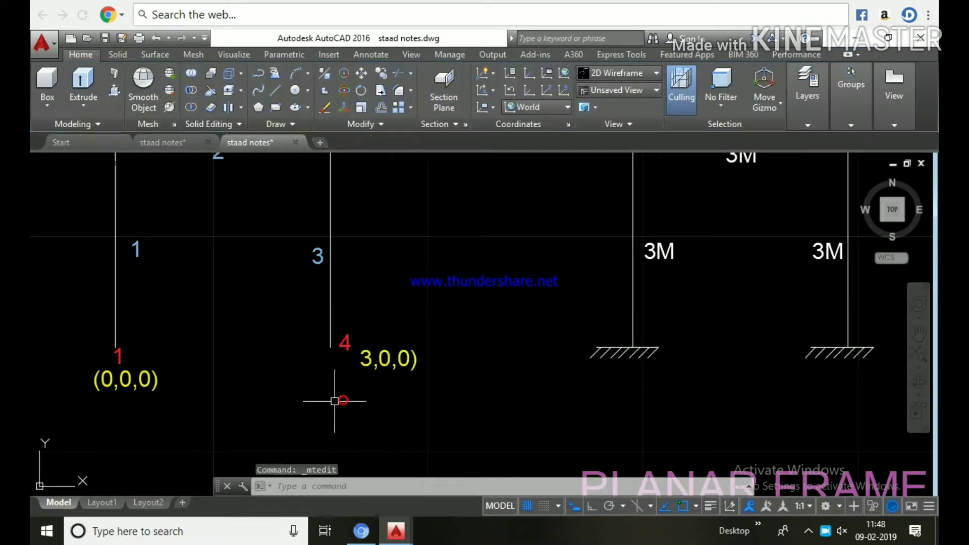
# Step: Copy the red node label 4 to the empty space below the numbered frame
pyautogui.scroll(-3, 335, 395)
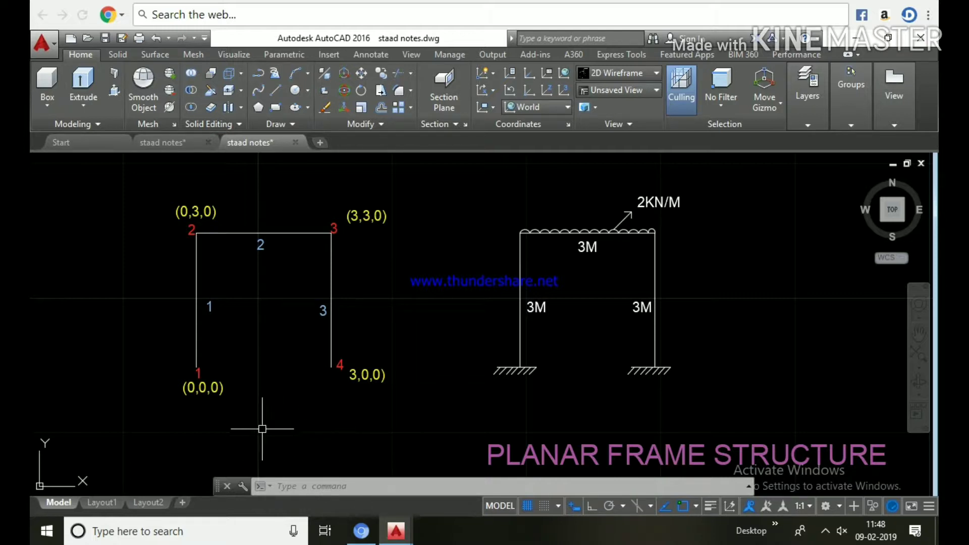
pyautogui.scroll(-2, 95, 340)
pyautogui.scroll(2, 95, 339)
pyautogui.moveTo(95, 339)
pyautogui.mouseDown(button='middle')
pyautogui.moveTo(105, 373)
pyautogui.moveTo(97, 353)
pyautogui.mouseUp(button='middle')
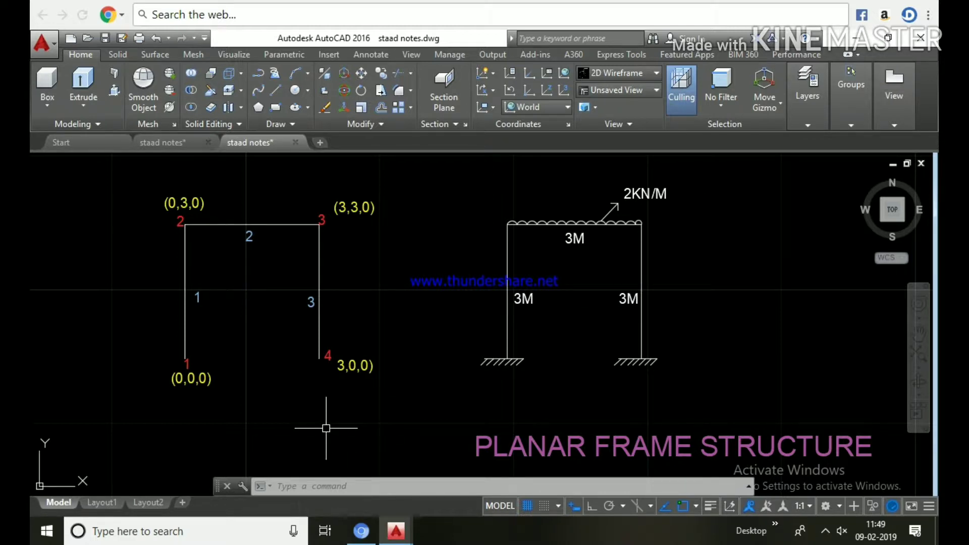
pyautogui.write('co')
pyautogui.press('Return')
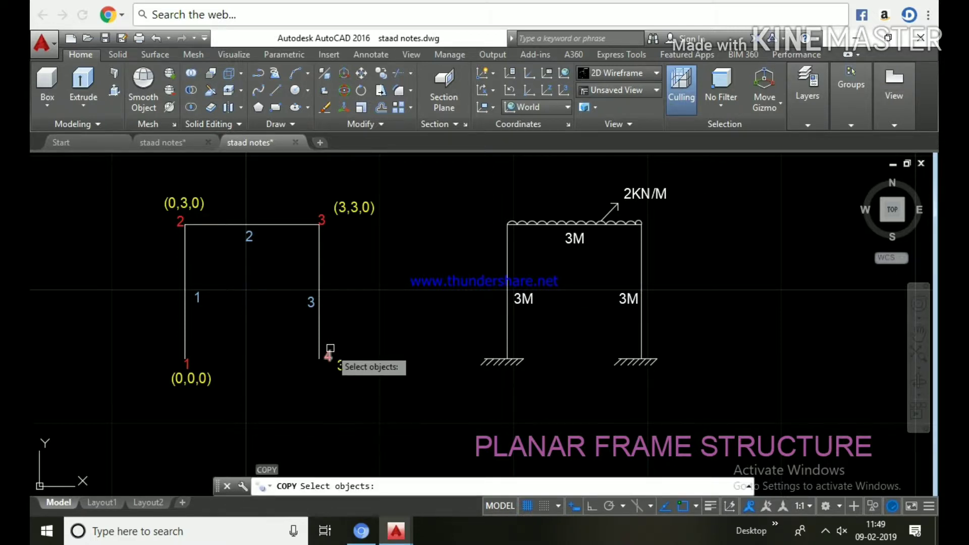
pyautogui.click(328, 354)
pyautogui.press('Return')
pyautogui.click(322, 355)
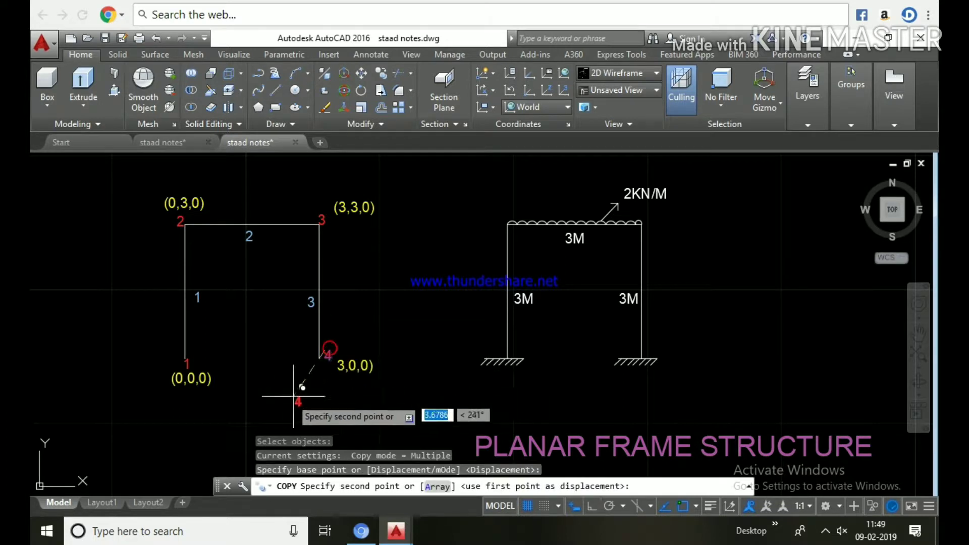
pyautogui.press('Escape')
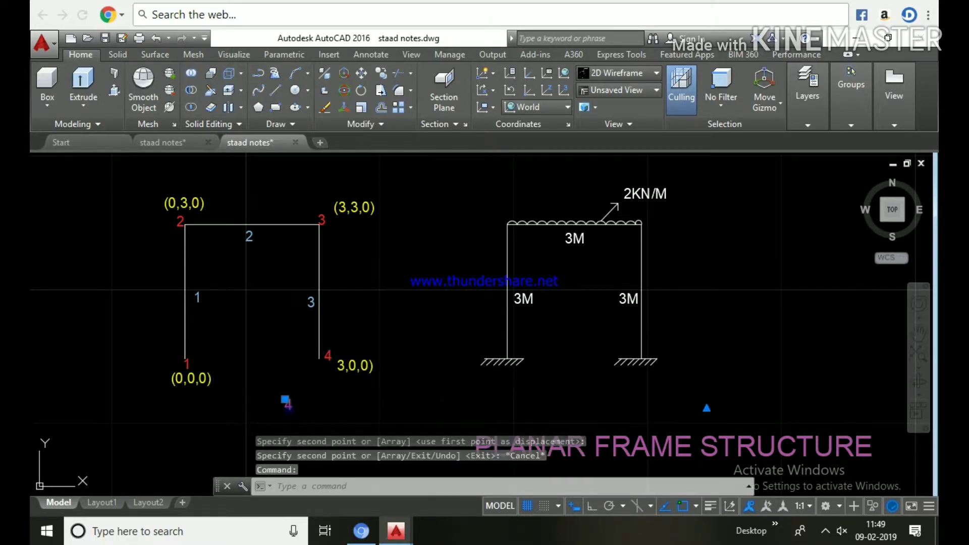
# Step: Change the text of the copied label below the frame to YD=.4M
pyautogui.doubleClick(286, 404)
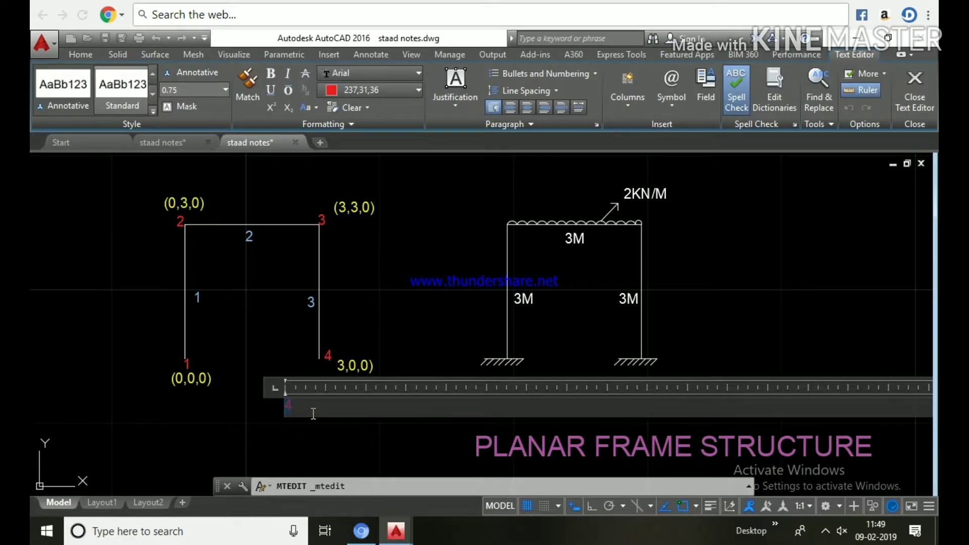
pyautogui.write('YD=.4M')
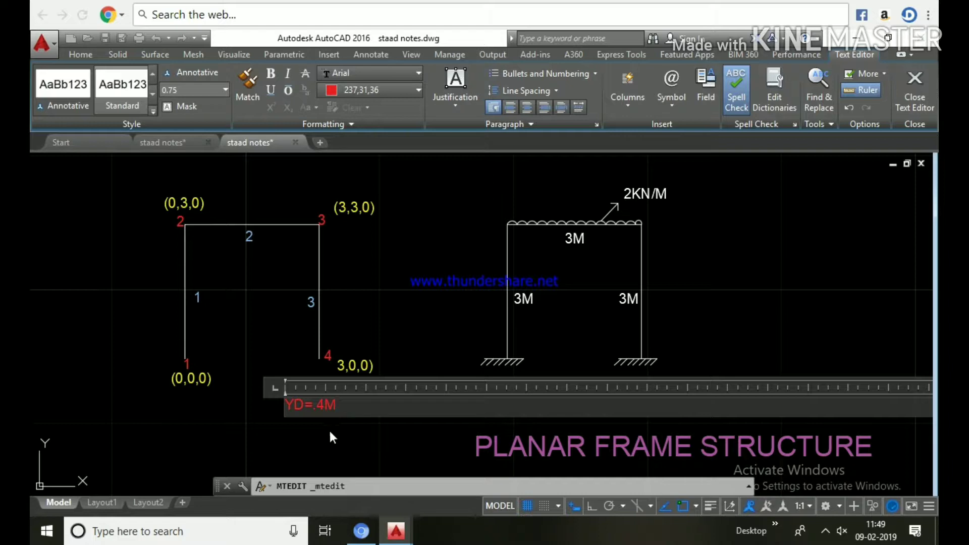
pyautogui.press('Return')
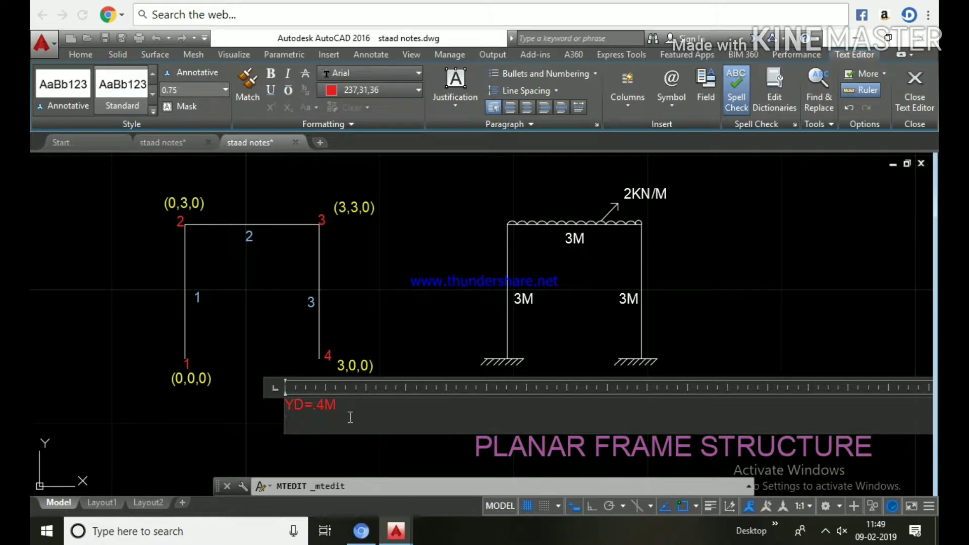
pyautogui.click(337, 442)
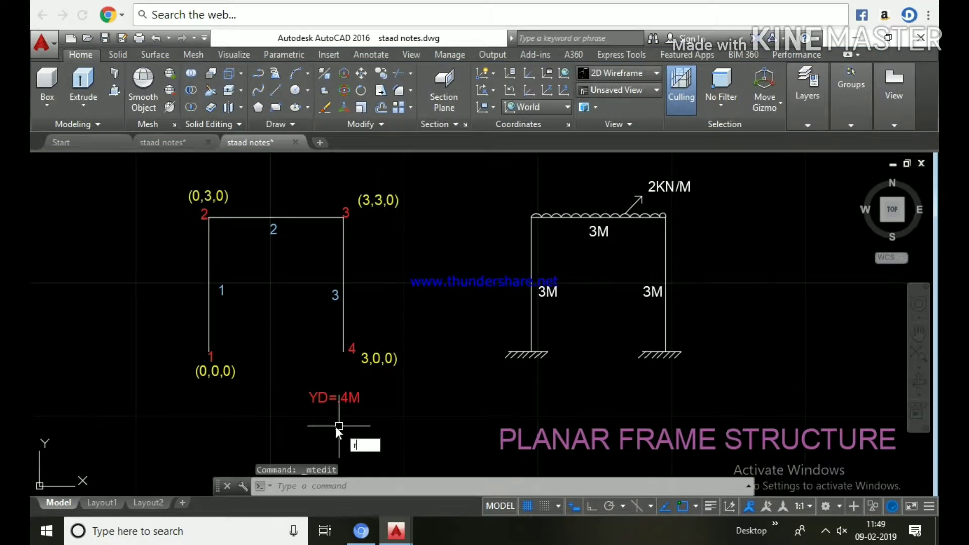
# Step: Draw a small rectangle for the member cross-section directly left of the YD=.4M label
pyautogui.write('rec')
pyautogui.press('Return')
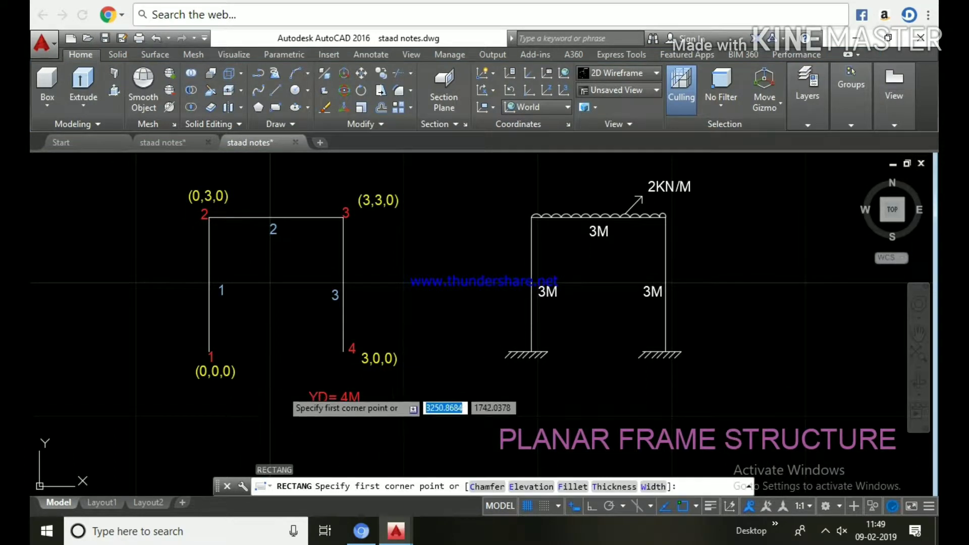
pyautogui.click(281, 389)
pyautogui.click(304, 417)
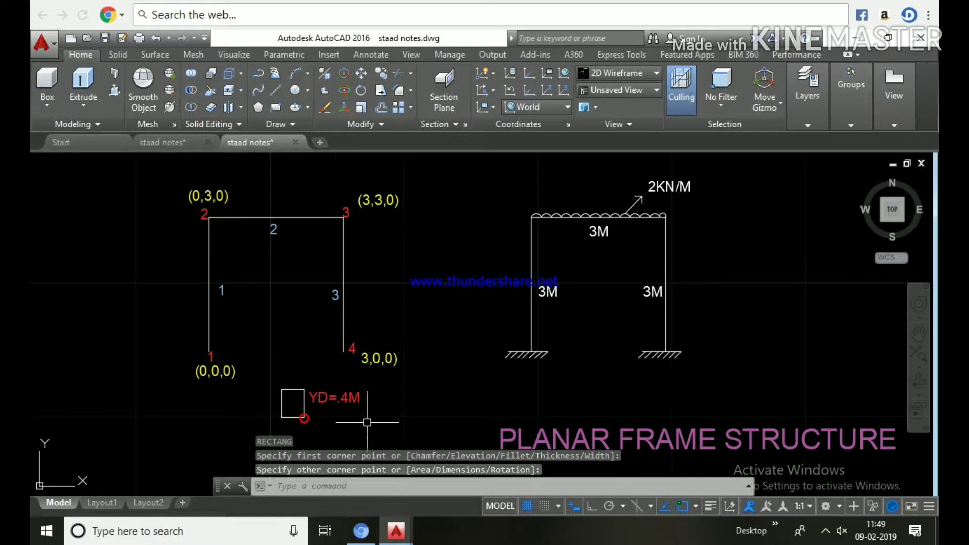
# Step: Copy the YD=.4M label to just below the small rectangle
pyautogui.scroll(2, 353, 404)
pyautogui.write('co')
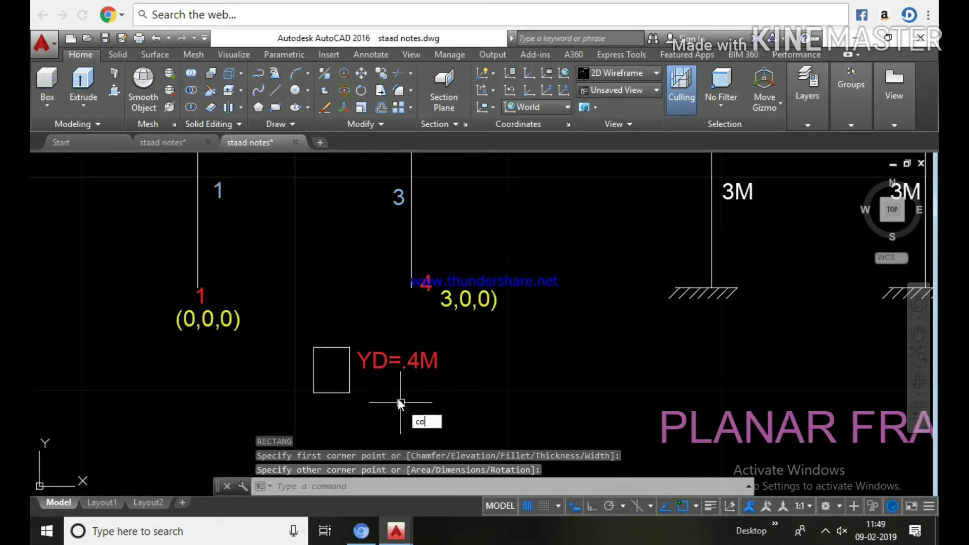
pyautogui.press('Return')
pyautogui.click(388, 365)
pyautogui.press('Return')
pyautogui.click(388, 353)
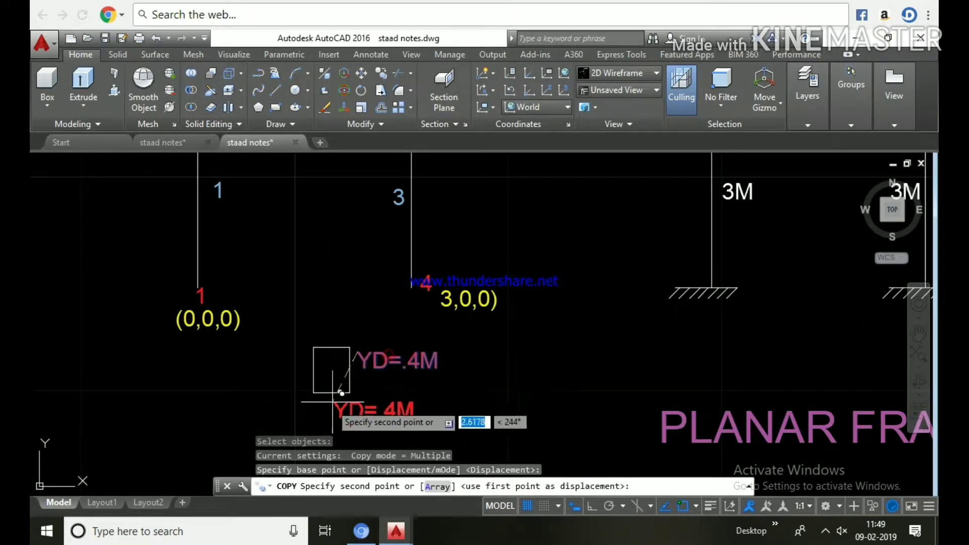
pyautogui.click(324, 412)
pyautogui.press('Escape')
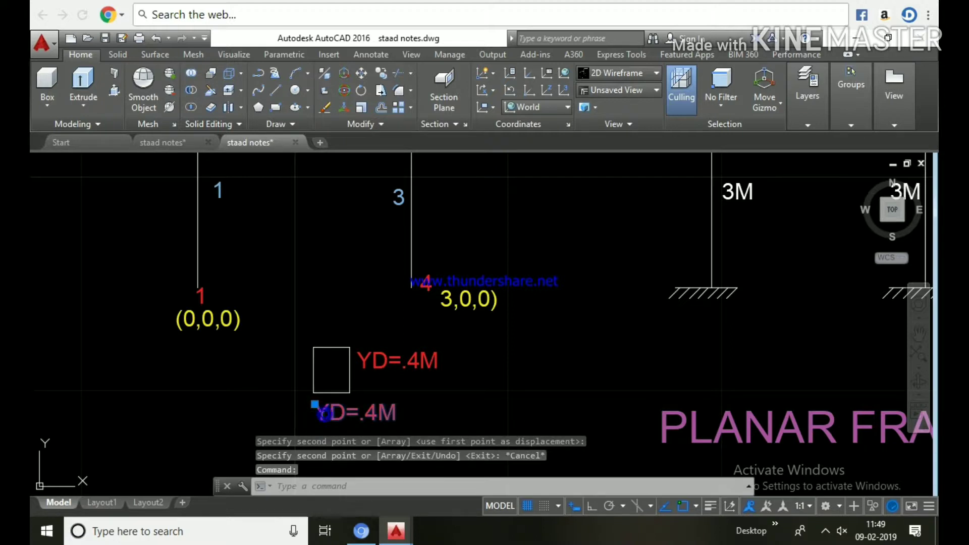
# Step: Change the text of the copied label below the rectangle to ZD=.23M
pyautogui.doubleClick(327, 413)
pyautogui.moveTo(321, 414); pyautogui.dragTo(368, 416)
pyautogui.write('ZD=.23')
pyautogui.click(277, 427)
# Step: Scale the YD=.4M label by a factor of .5 from a base point at its left end
pyautogui.scroll(-3, 424, 414)
pyautogui.scroll(3, 400, 410)
pyautogui.scroll(-2, 417, 423)
pyautogui.moveTo(432, 426)
pyautogui.mouseDown(button='middle')
pyautogui.moveTo(398, 426)
pyautogui.moveTo(361, 380)
pyautogui.moveTo(342, 410)
pyautogui.mouseUp(button='middle')
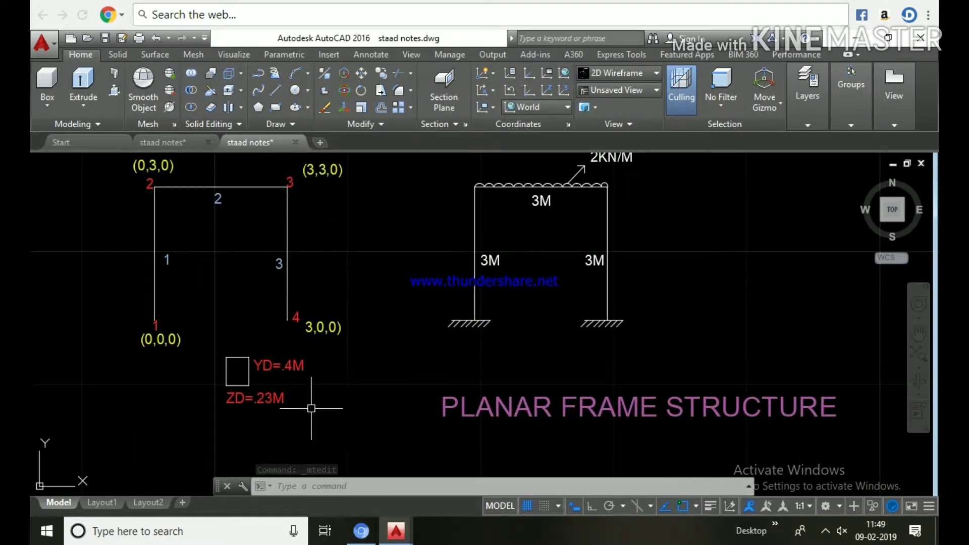
pyautogui.write('sc')
pyautogui.press('Return')
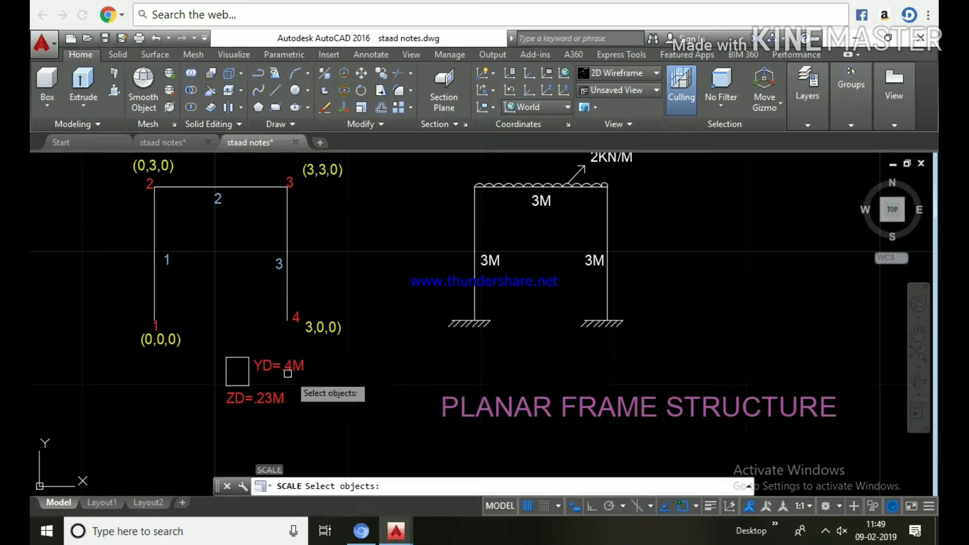
pyautogui.click(278, 366)
pyautogui.press('Return')
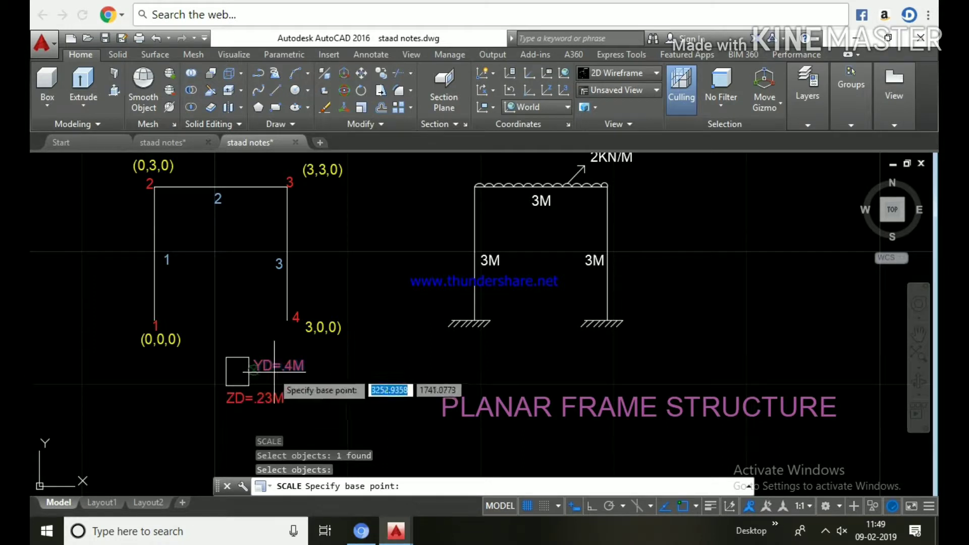
pyautogui.click(253, 370)
pyautogui.write('.5')
pyautogui.press('Return')
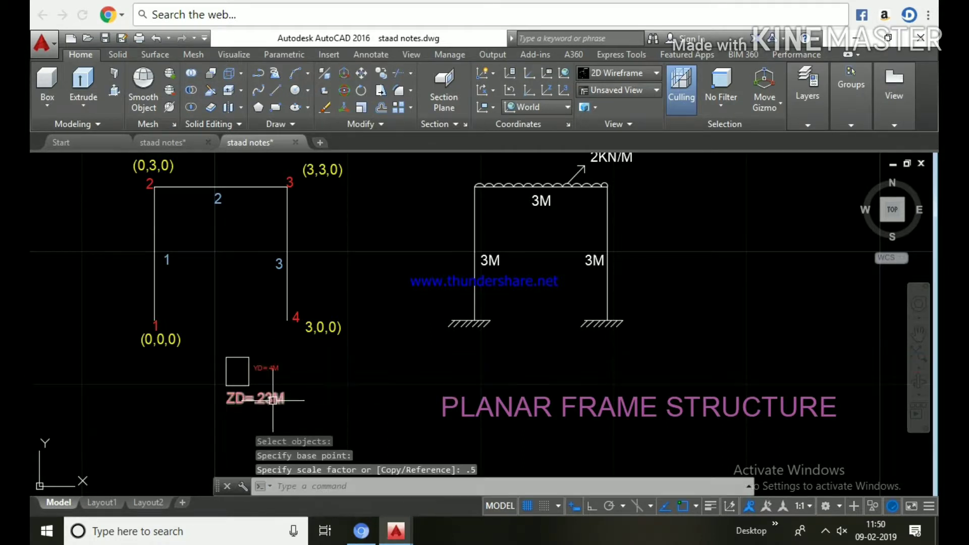
# Step: Scale the ZD=.23M label by a factor of .5 as well
pyautogui.press('Return')
pyautogui.click(264, 407)
pyautogui.press('Return')
pyautogui.click(245, 402)
pyautogui.write('.5')
pyautogui.press('Return')
pyautogui.scroll(4, 241, 418)
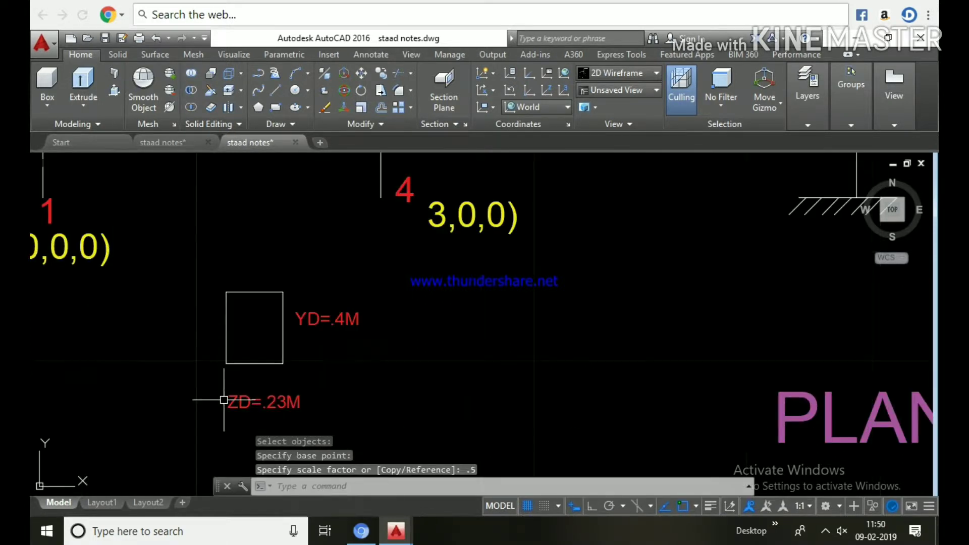
pyautogui.scroll(-2, 293, 360)
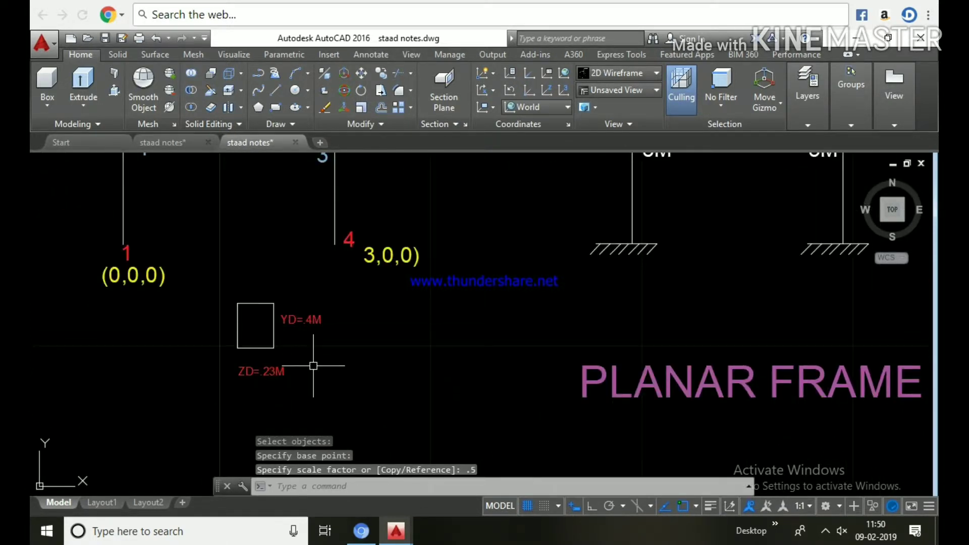
pyautogui.scroll(-2, 394, 372)
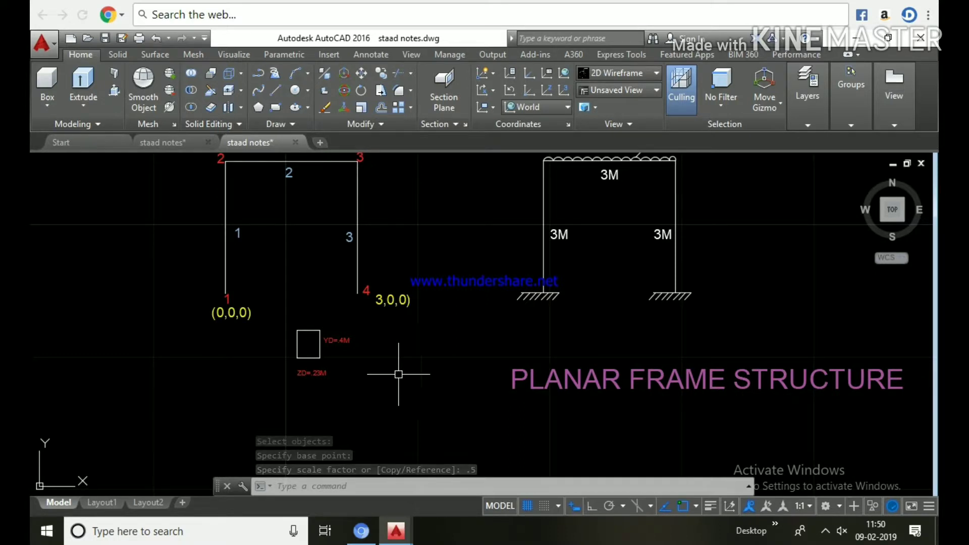
# Step: Minimize the drawing window and launch STAAD.Pro from the desktop
pyautogui.click(856, 38)
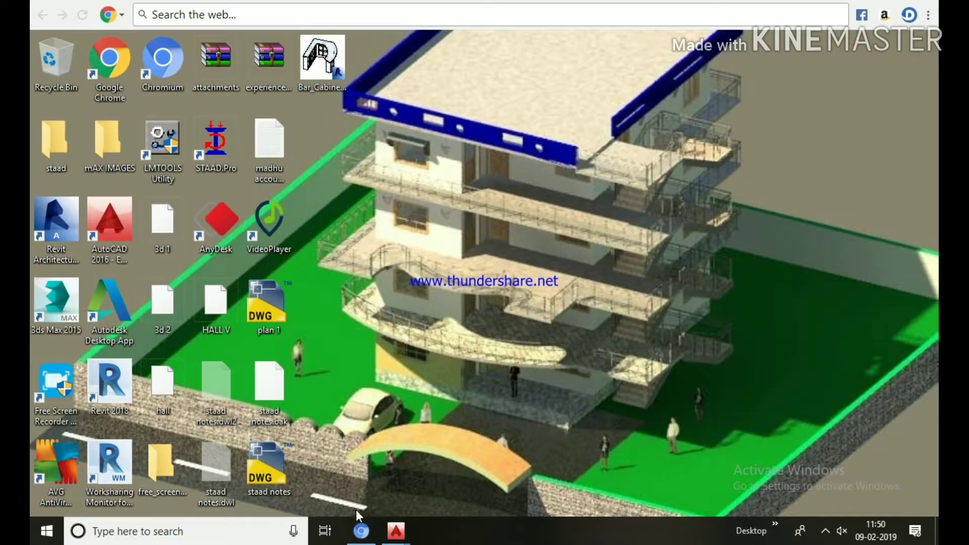
pyautogui.rightClick(221, 150)
pyautogui.click(254, 134)
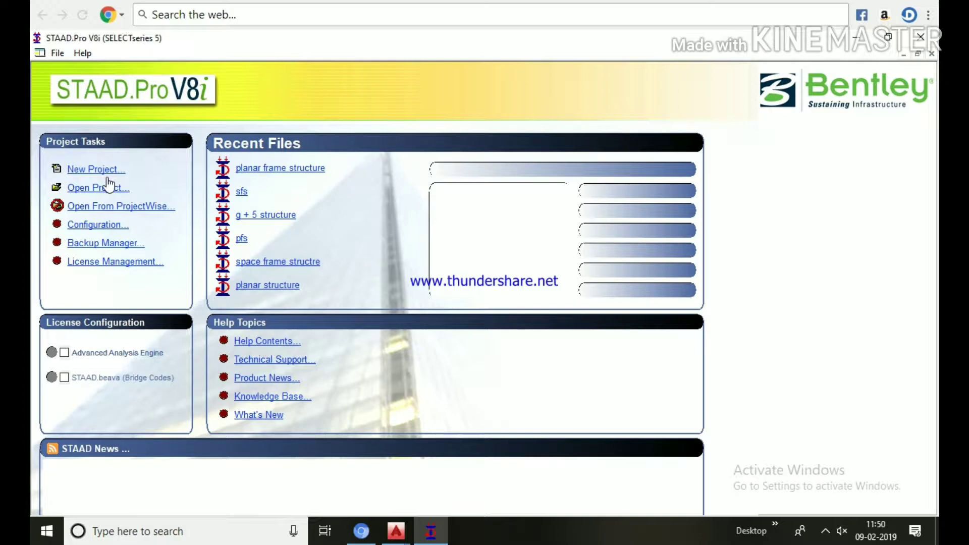
# Step: Set the base unit to Metric in the program configuration and accept it
pyautogui.click(101, 226)
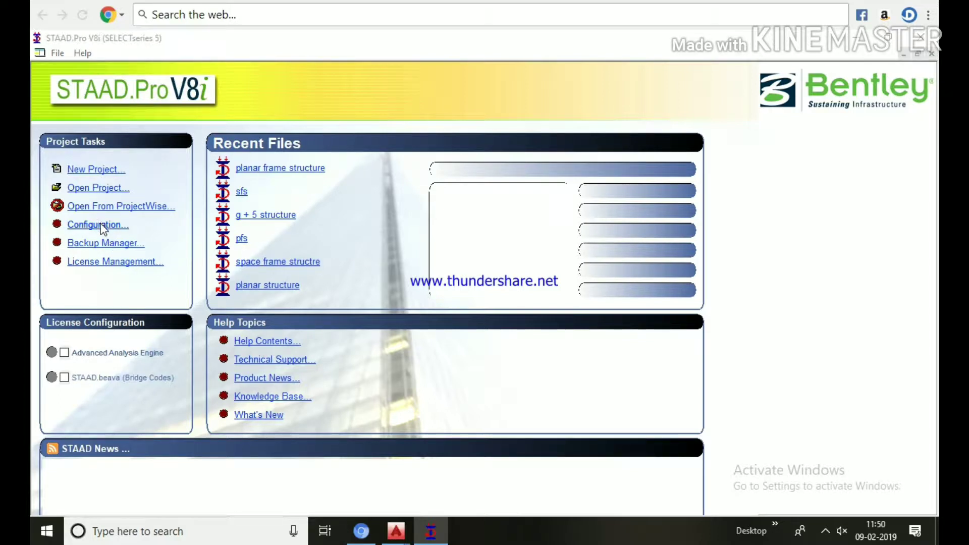
pyautogui.click(368, 155)
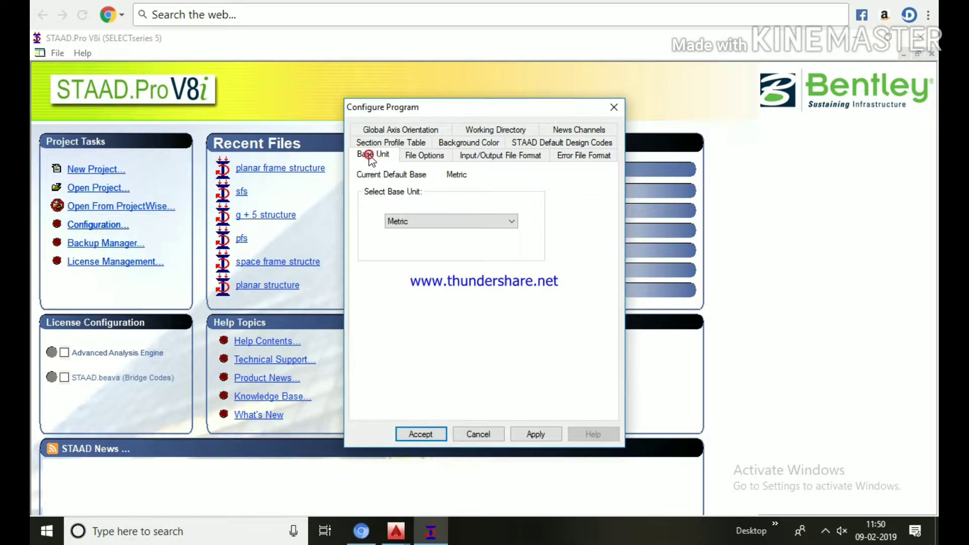
pyautogui.click(419, 222)
pyautogui.click(398, 243)
pyautogui.click(421, 434)
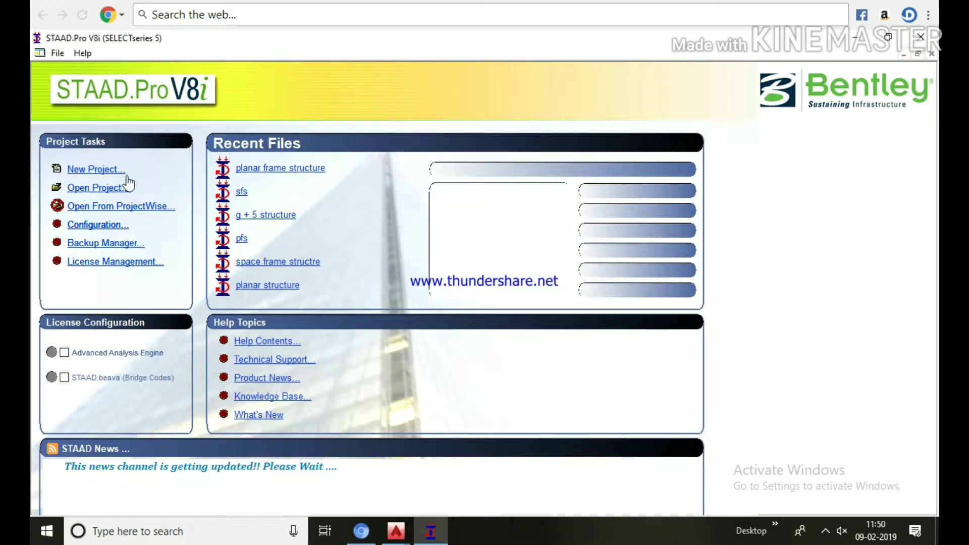
# Step: Start a new project of type Plane and name the file "planar frame structure"
pyautogui.click(75, 169)
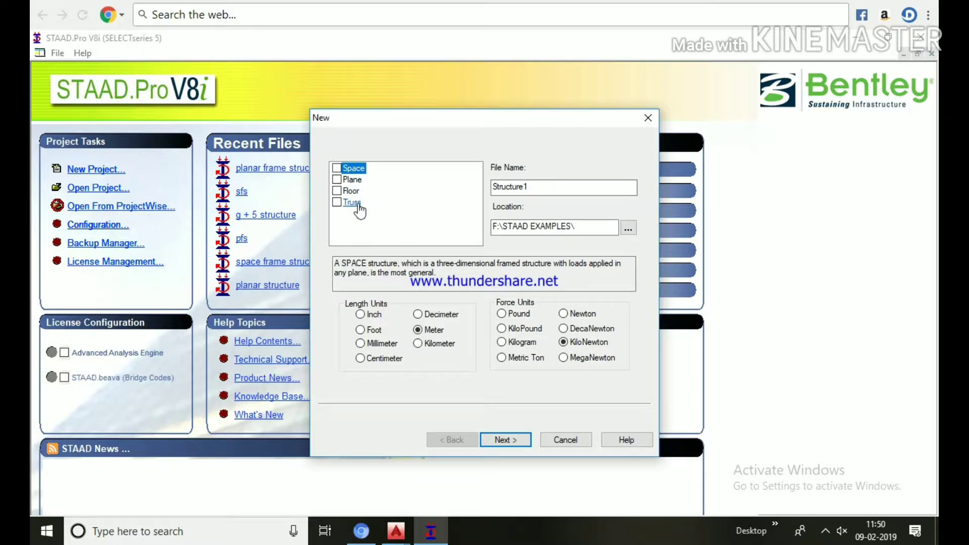
pyautogui.click(351, 179)
pyautogui.click(549, 189)
pyautogui.doubleClick(550, 189)
pyautogui.write('planar frame')
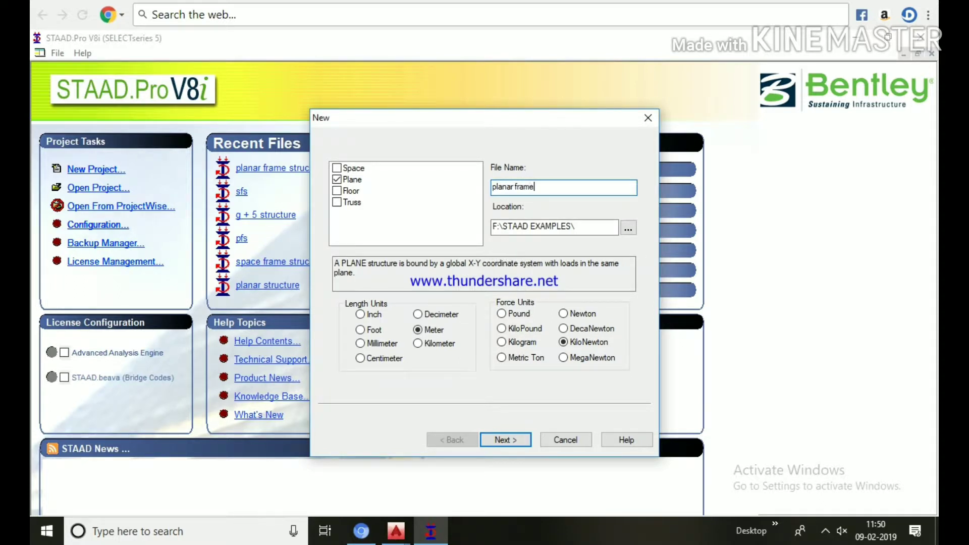
pyautogui.write('structure')
# Step: Browse for the project location, keeping the folder F:\STAAD EXAMPLES\
pyautogui.click(588, 225)
pyautogui.click(628, 230)
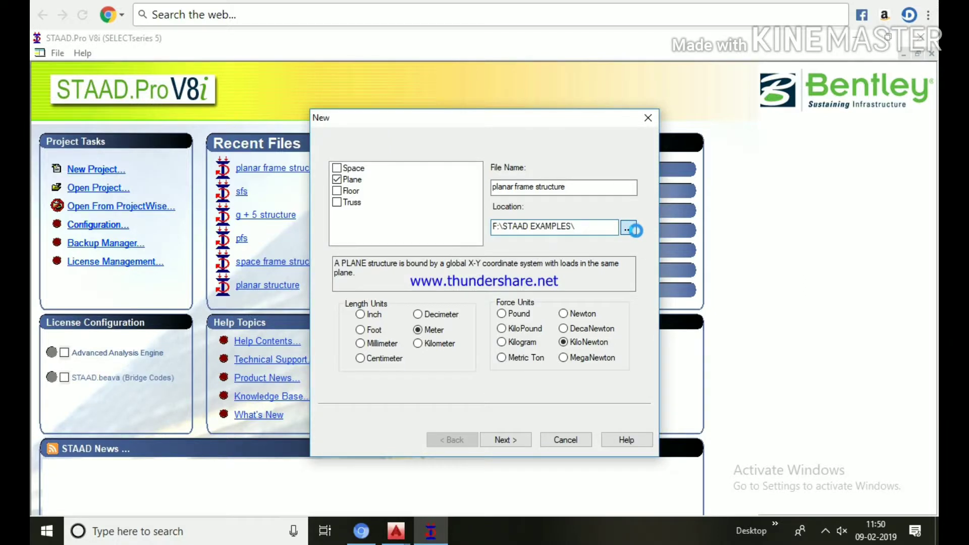
pyautogui.moveTo(580, 307)
pyautogui.mouseDown()
pyautogui.moveTo(579, 319)
pyautogui.moveTo(580, 275)
pyautogui.moveTo(579, 317)
pyautogui.mouseUp()
pyautogui.click(514, 392)
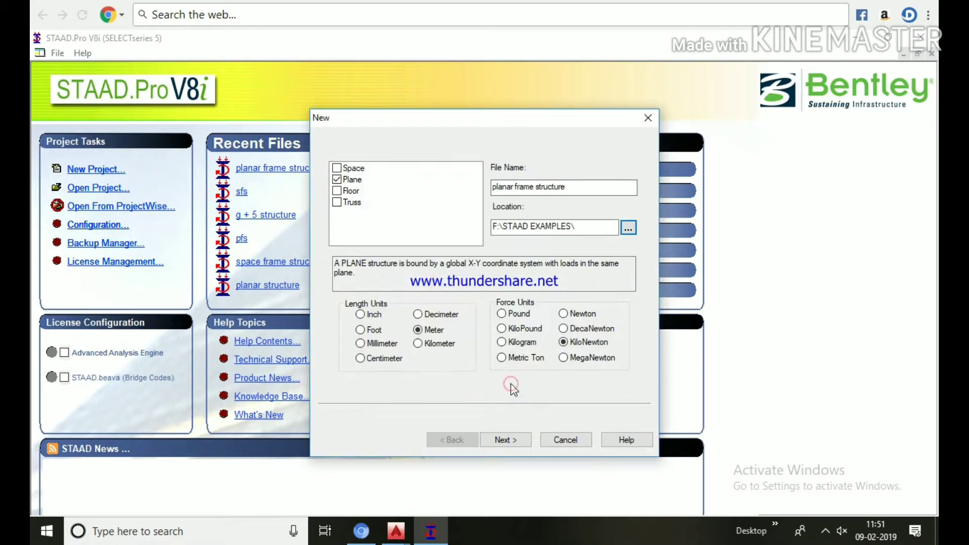
# Step: Overwrite the existing project file and finish the new project setup with Open STAAD Editor as the starting point
pyautogui.click(519, 443)
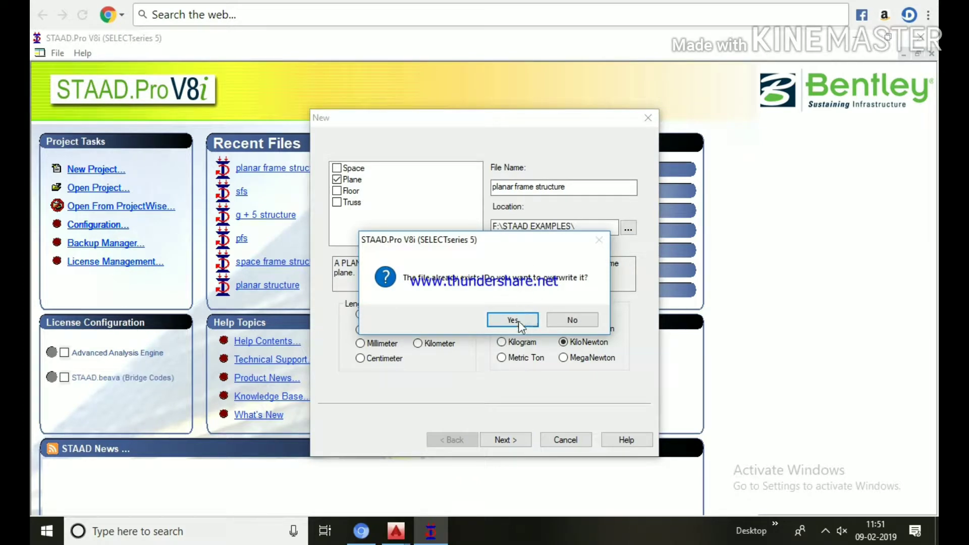
pyautogui.click(519, 320)
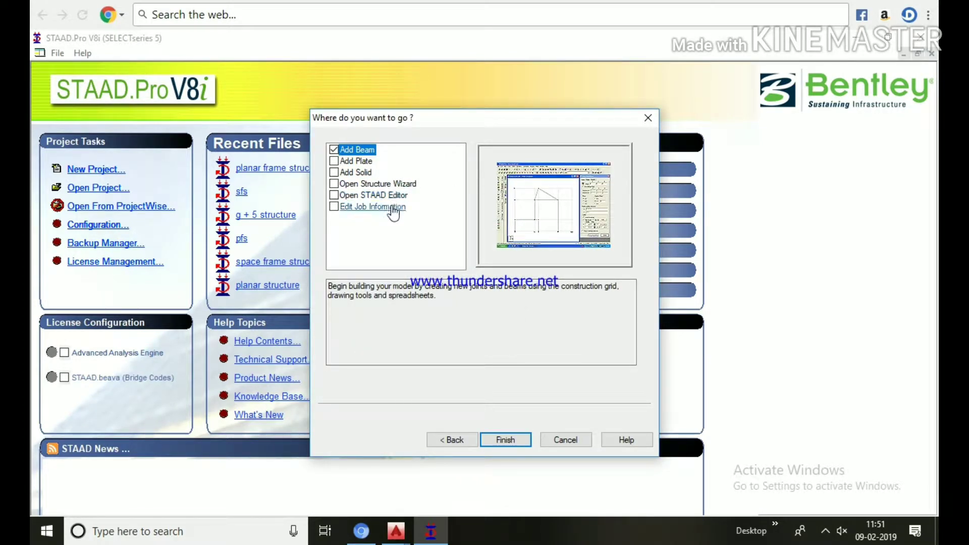
pyautogui.click(333, 196)
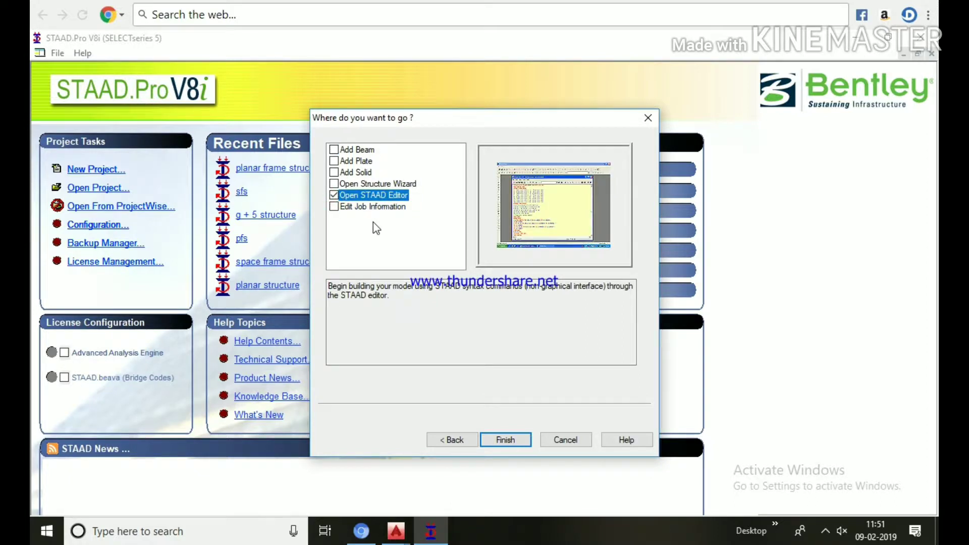
pyautogui.click(504, 439)
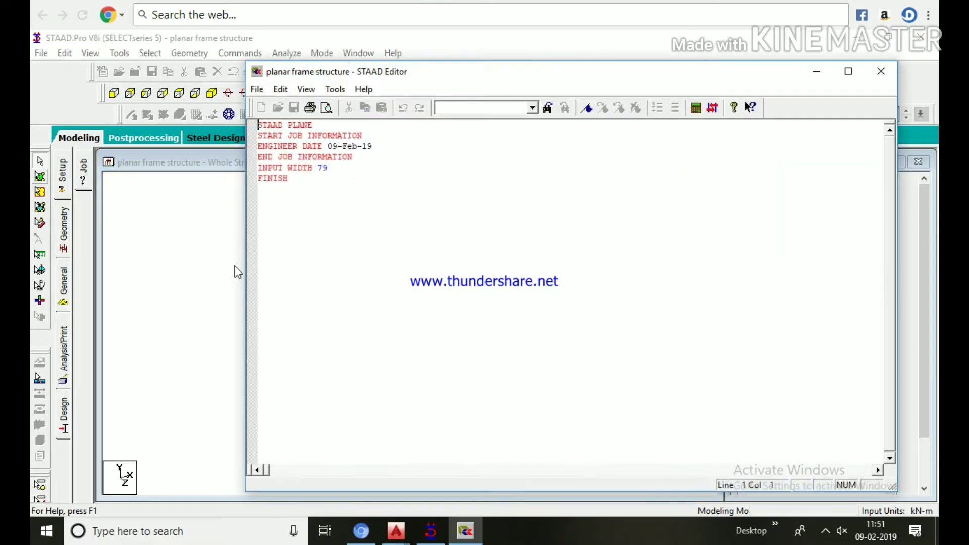
# Step: Replace the default command text with the header lines "staad plane" and "units meters kns"
pyautogui.hotkey('ctrl', 'a')
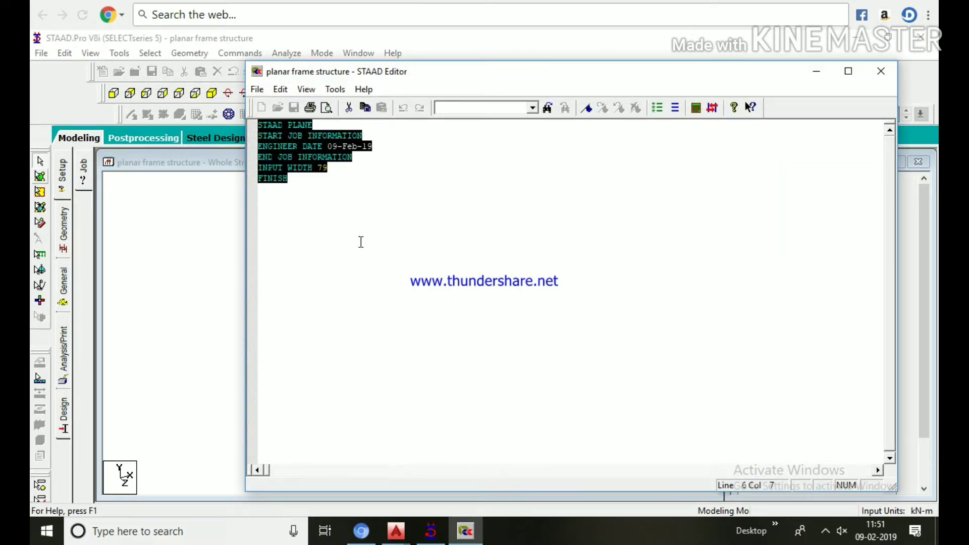
pyautogui.press('Delete')
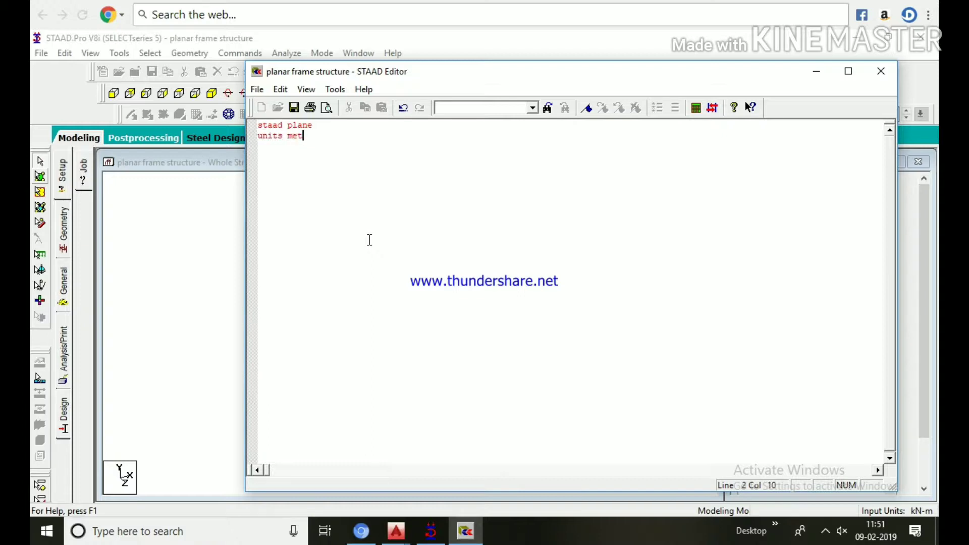
pyautogui.write('s kns')
pyautogui.press('Return')
# Step: Add a "joint coordinates" block with the lines 1 0 0 0, 2 0 3 0, 3 3 3 0 and 4 3 0 0
pyautogui.write('joint coord')
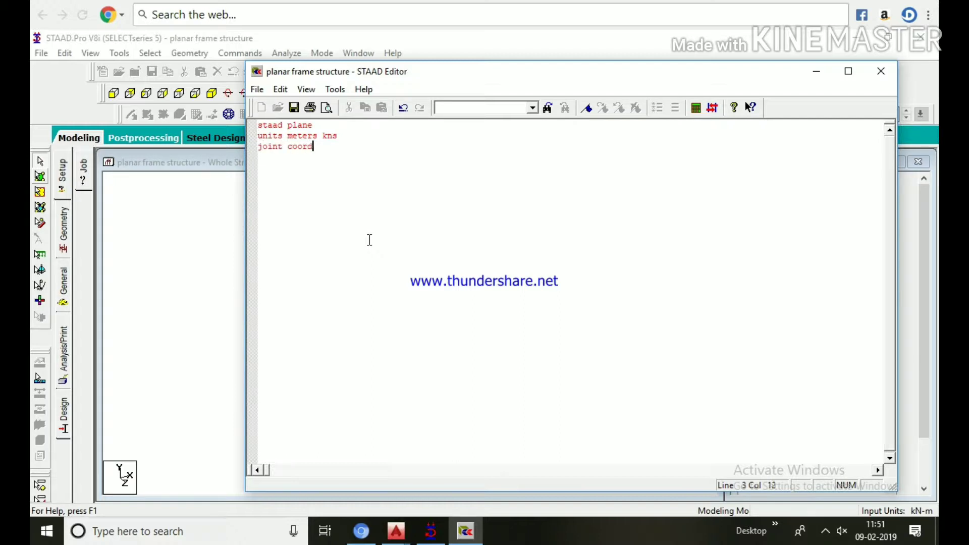
pyautogui.write('inates')
pyautogui.press('Return')
pyautogui.write('1')
pyautogui.write(' 0 0 0')
pyautogui.write('0 3 0')
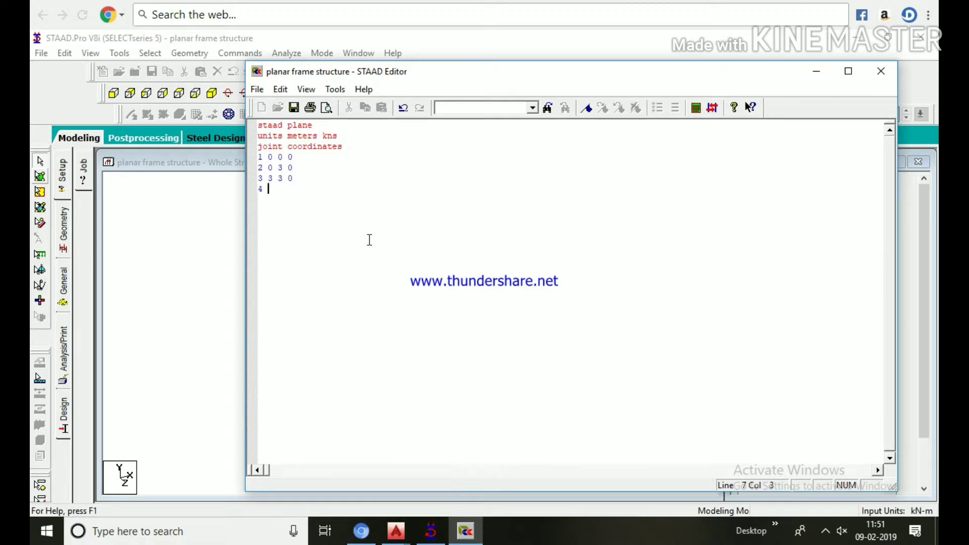
pyautogui.write('0 0')
# Step: Try to view the AutoCAD frame sketch by minimizing the STAAD Editor, and move the editor window aside
pyautogui.moveTo(397, 538)
pyautogui.click(434, 473)
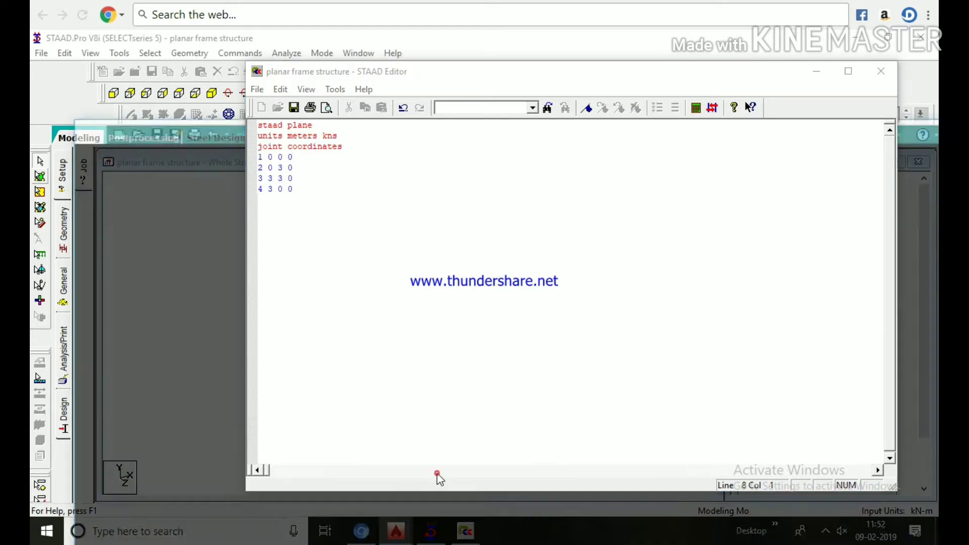
pyautogui.click(817, 71)
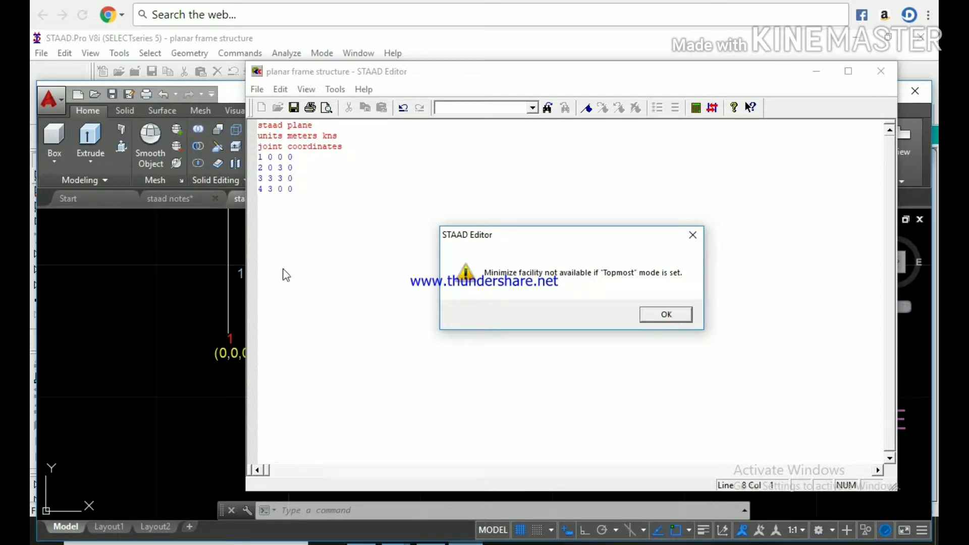
pyautogui.click(385, 243)
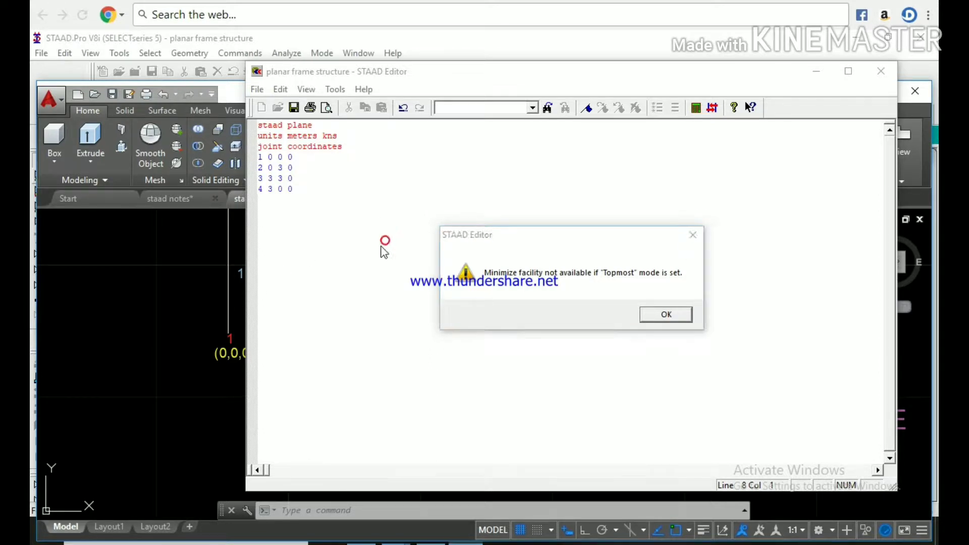
pyautogui.click(666, 315)
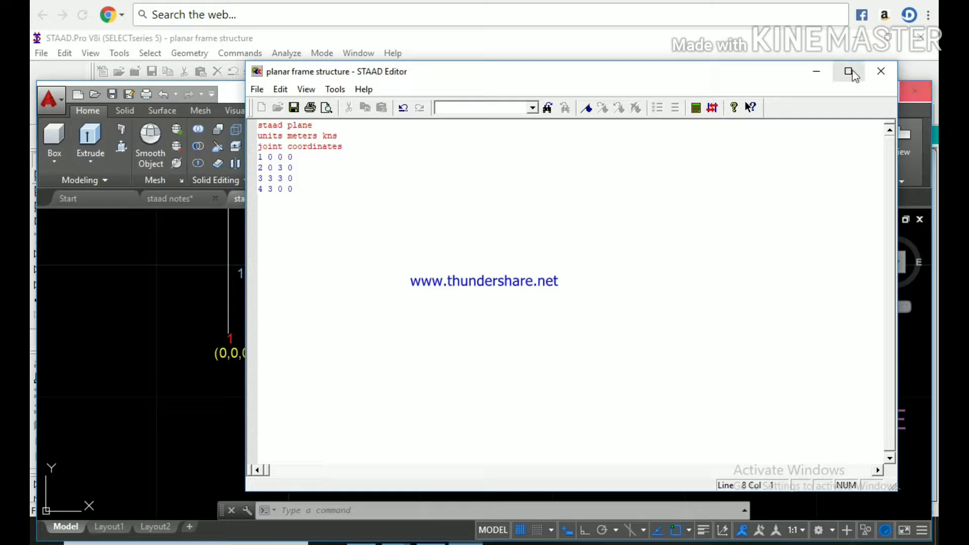
pyautogui.moveTo(791, 71); pyautogui.dragTo(747, 175)
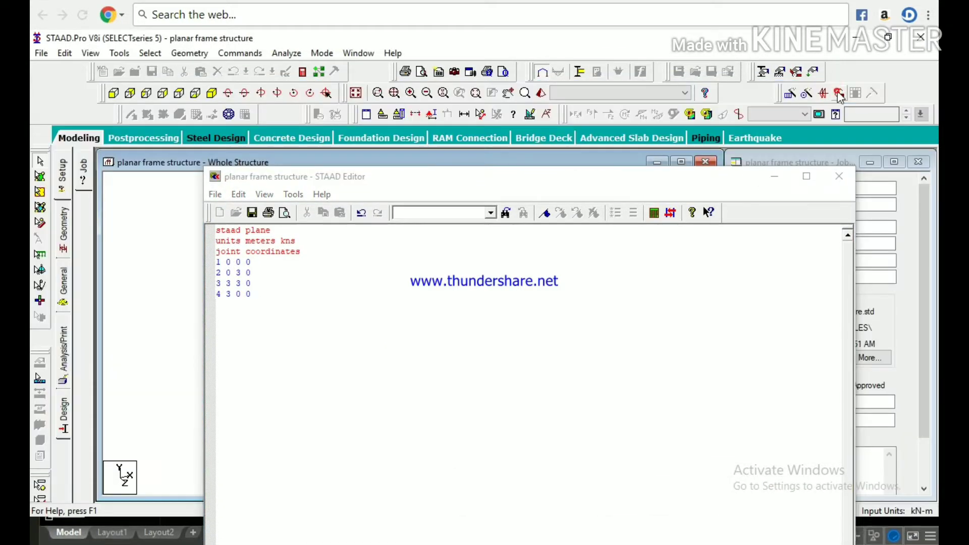
pyautogui.moveTo(684, 181); pyautogui.dragTo(658, 105)
pyautogui.click(263, 213)
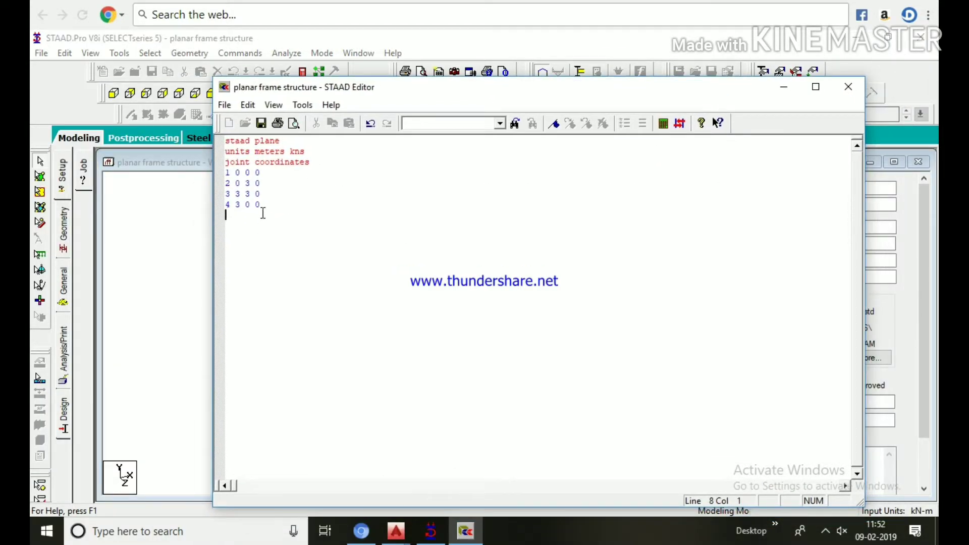
# Step: Close the STAAD Editor with its changes saved and display the node numbers on the structure
pyautogui.click(840, 87)
pyautogui.click(489, 329)
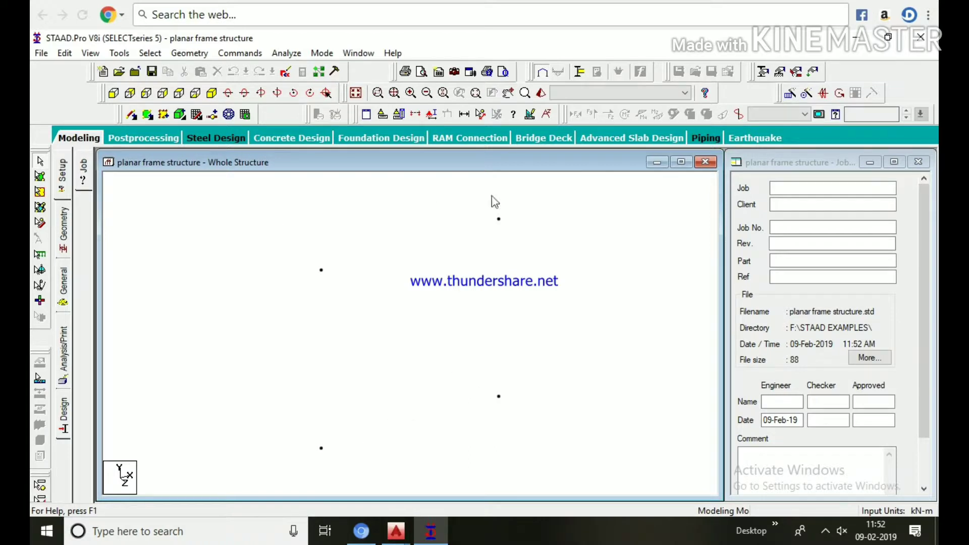
pyautogui.hotkey('shift', 'n')
# Step: Switch to AutoCAD to examine the node and member numbering in the frame sketch, and return to STAAD.Pro
pyautogui.click(856, 37)
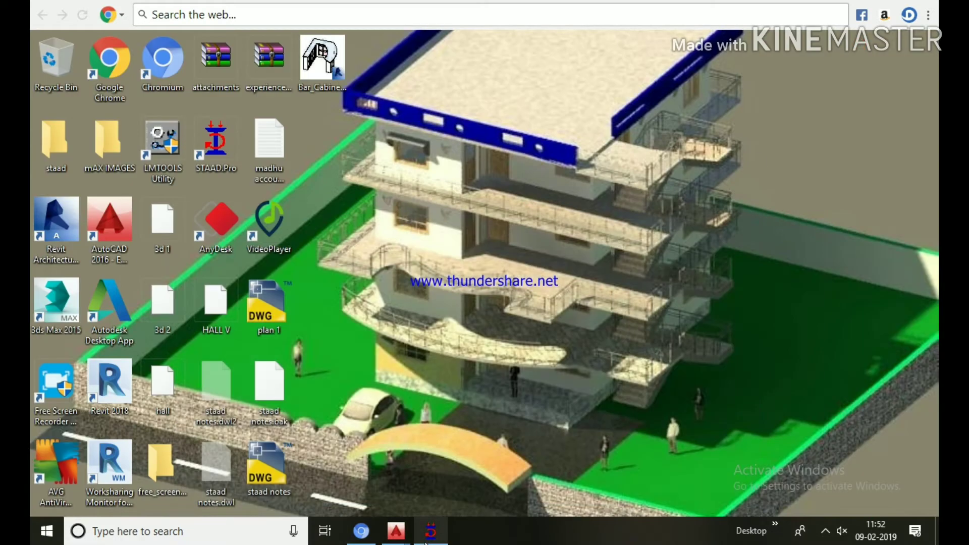
pyautogui.moveTo(405, 516)
pyautogui.click(449, 473)
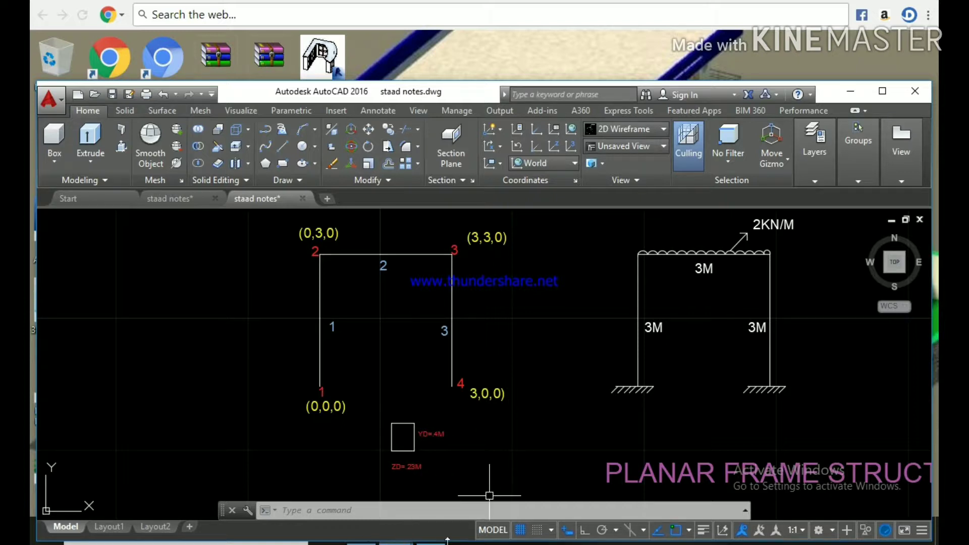
pyautogui.click(849, 92)
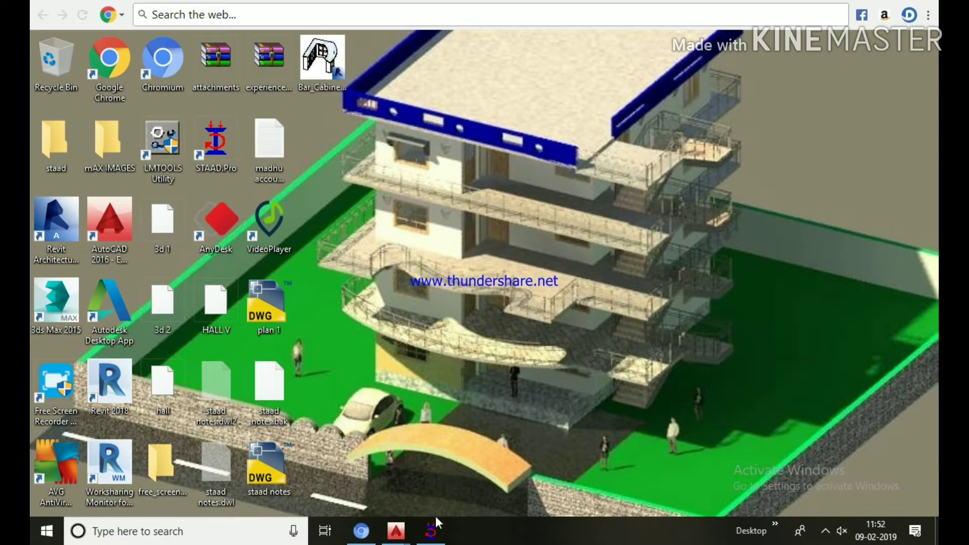
pyautogui.click(432, 529)
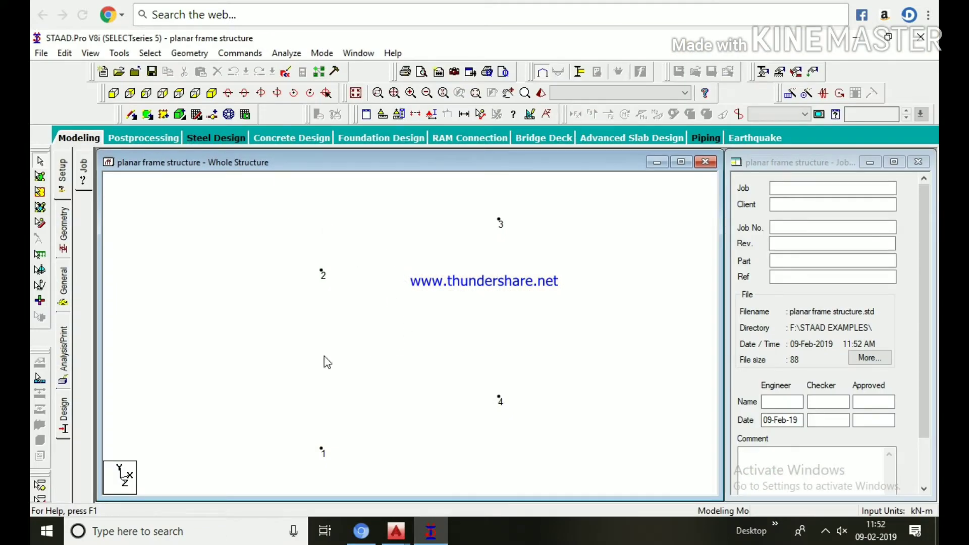
# Step: Reopen the STAAD Editor and add a "member incidences" block with the lines 1 1 2, 2 2 3 and 3 3 4
pyautogui.click(285, 72)
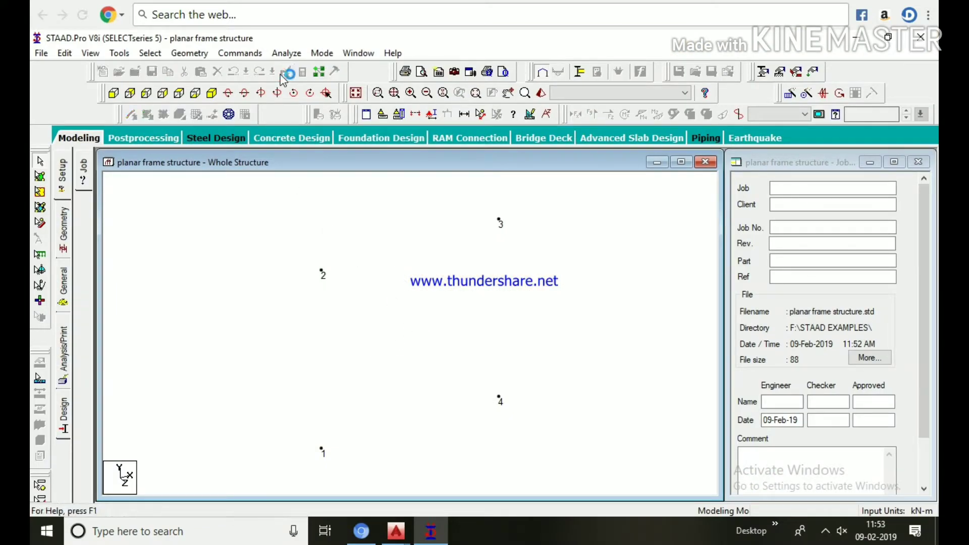
pyautogui.click(265, 213)
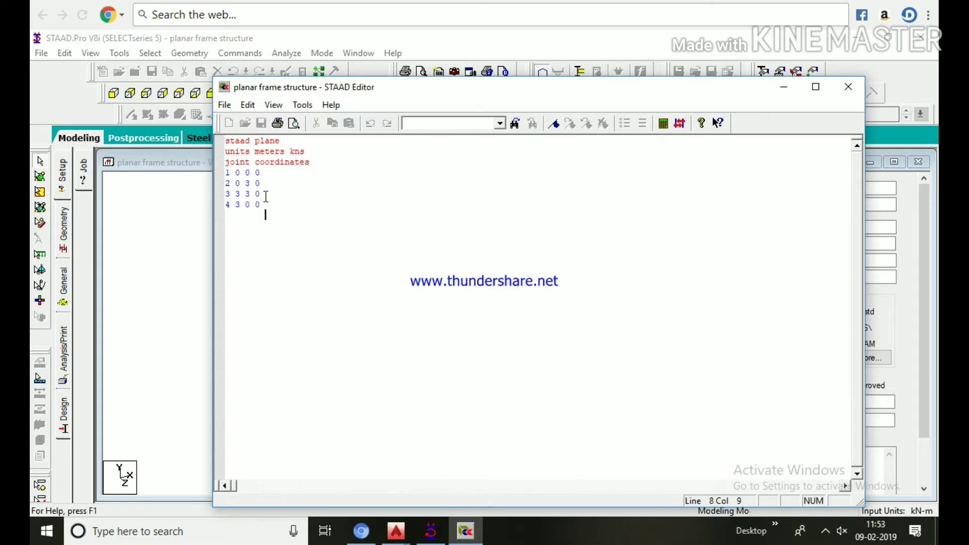
pyautogui.press('BackSpace')
pyautogui.write('member incidences')
pyautogui.press('Return')
pyautogui.write('1 1 2')
pyautogui.press('Return')
pyautogui.write('2 2')
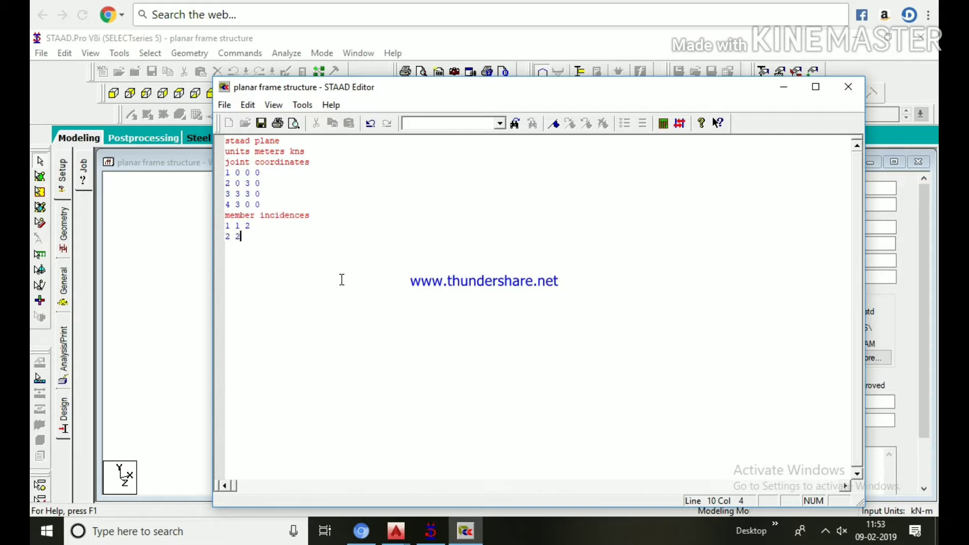
pyautogui.write(' 3')
pyautogui.press('Return')
pyautogui.write('3 34')
# Step: Save the member incidences, close the editor and display the beam numbers on the frame
pyautogui.click(847, 87)
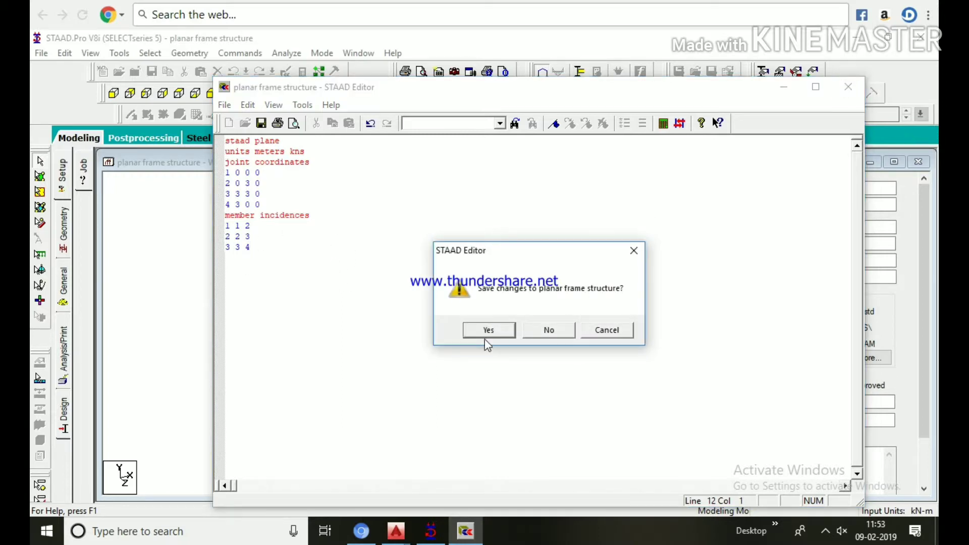
pyautogui.click(487, 329)
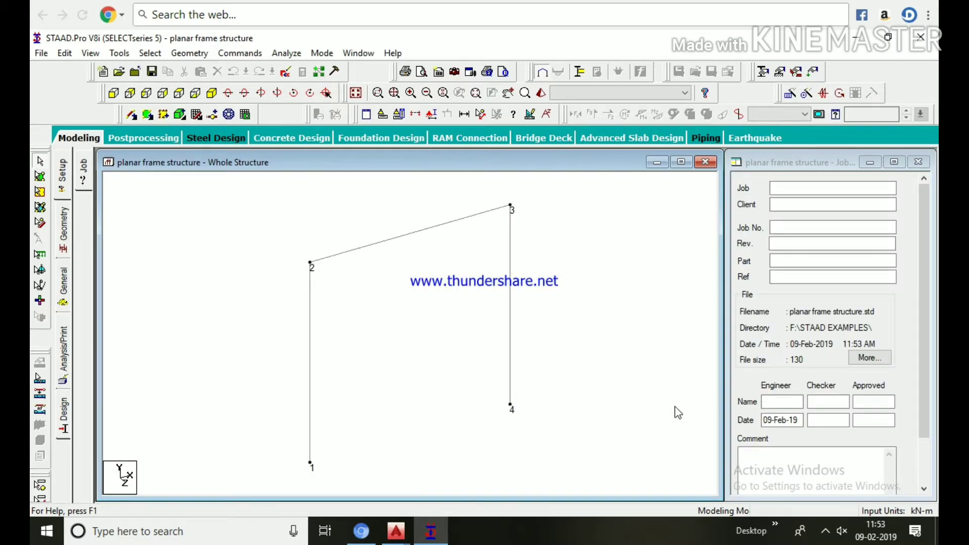
pyautogui.hotkey('shift', 'b')
# Step: Examine the frame's members in a rotated 3D rendering and close the rendered view
pyautogui.rightClick(409, 301)
pyautogui.click(483, 286)
pyautogui.moveTo(473, 335); pyautogui.dragTo(503, 309)
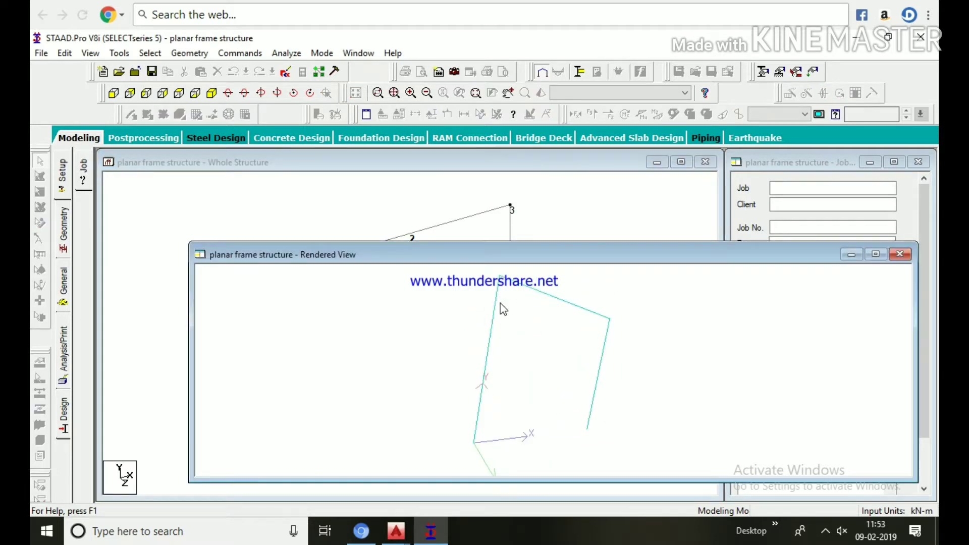
pyautogui.click(900, 253)
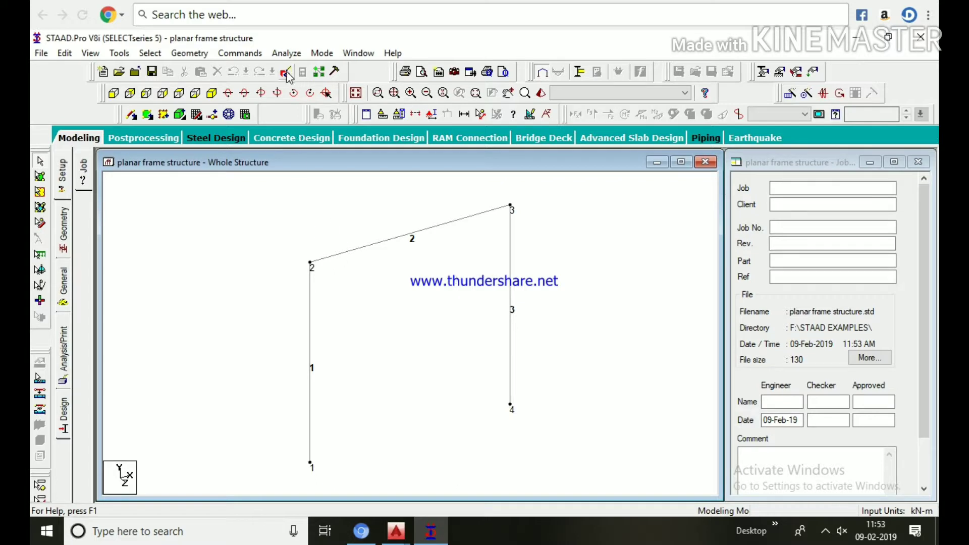
# Step: Add a "member properties" block with the line "1 2 3 prismatic yd .4 zd .23" to the command file and save it
pyautogui.moveTo(93, 72); pyautogui.dragTo(156, 218)
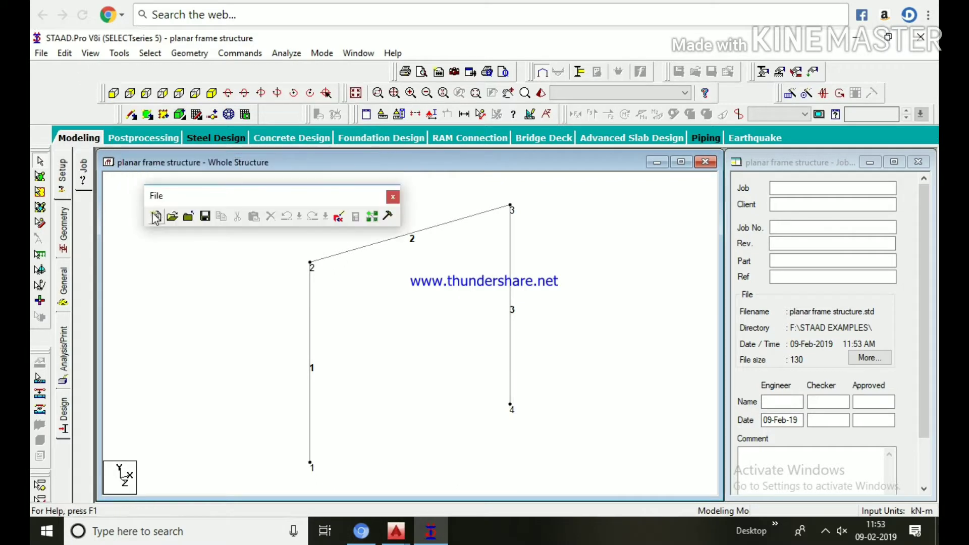
pyautogui.click(340, 216)
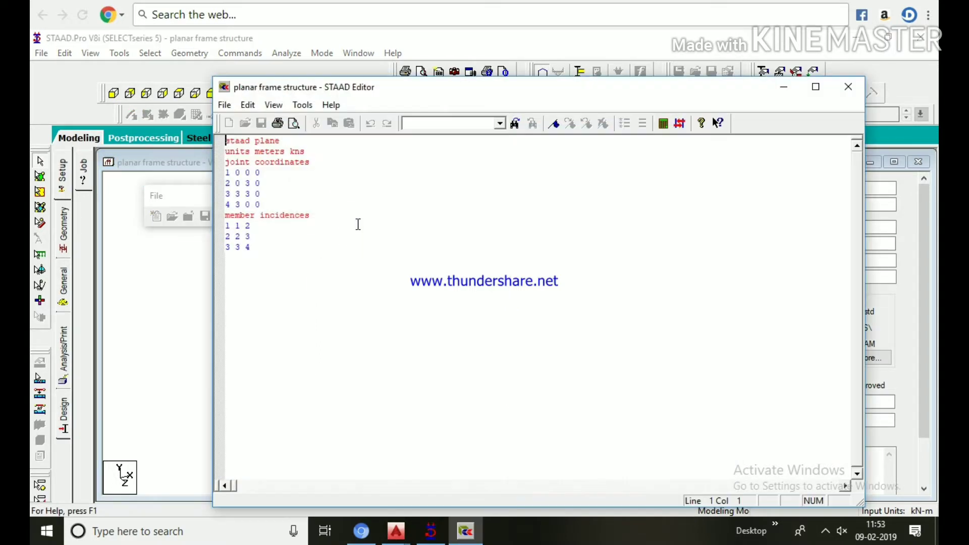
pyautogui.click(278, 258)
pyautogui.press('Return')
pyautogui.write('member')
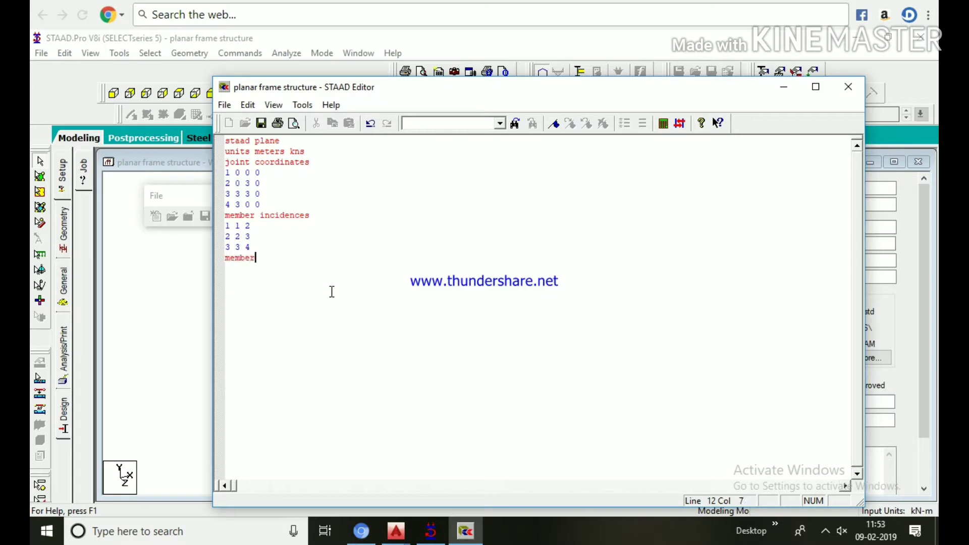
pyautogui.write(' properties')
pyautogui.press('Return')
pyautogui.write('1 2 3 prismati')
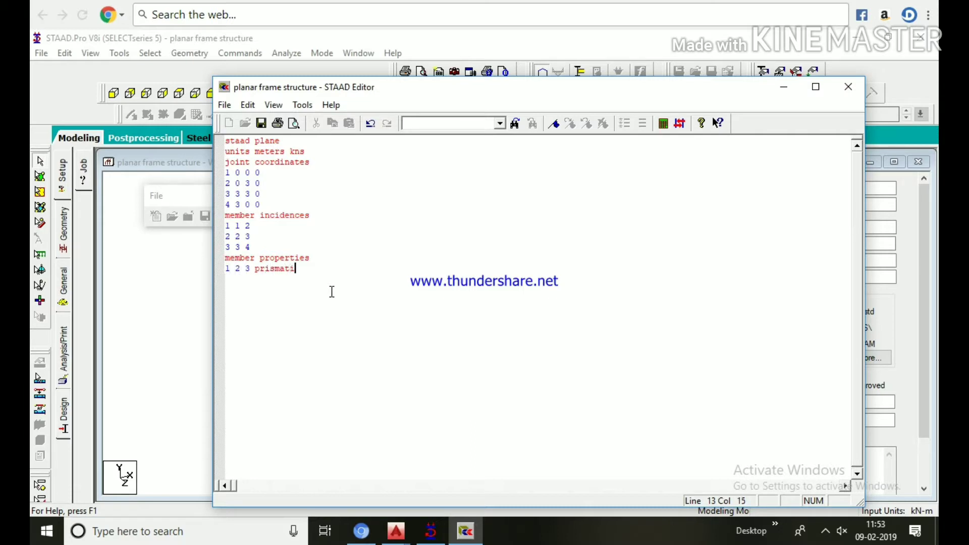
pyautogui.write('c yd .4 zd .23')
pyautogui.click(847, 91)
pyautogui.click(482, 328)
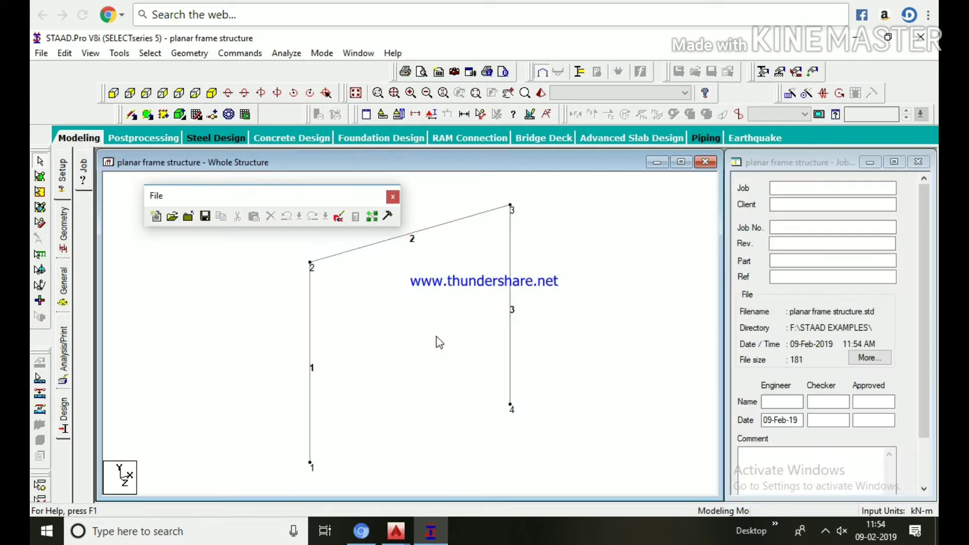
# Step: Check the member sections in a 3D rendering, close it and dock the floating File toolbar
pyautogui.rightClick(428, 334)
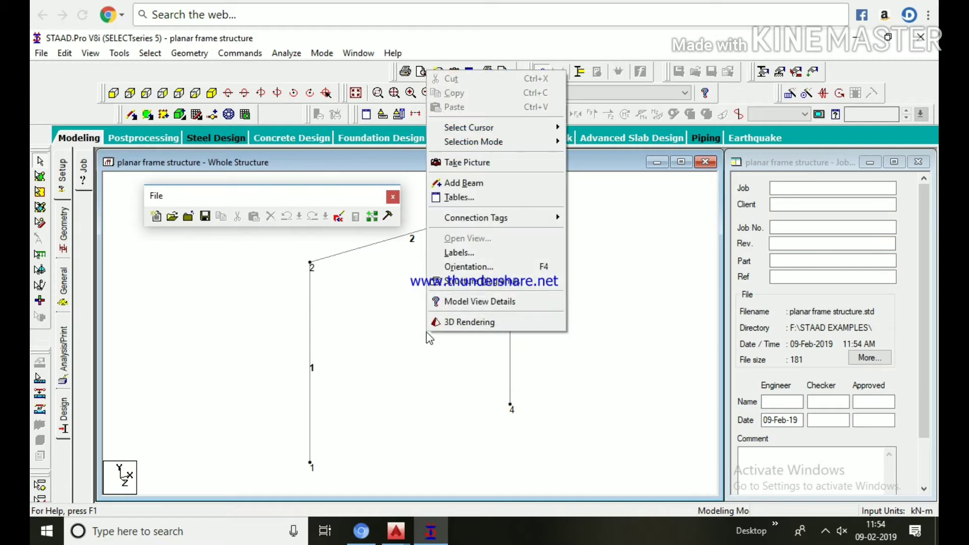
pyautogui.click(467, 322)
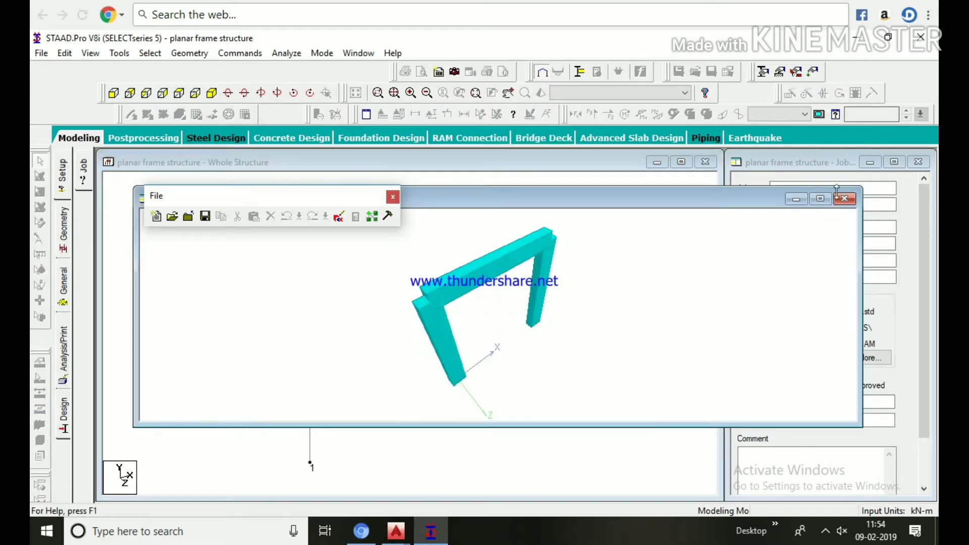
pyautogui.click(844, 198)
pyautogui.moveTo(331, 207); pyautogui.dragTo(252, 81)
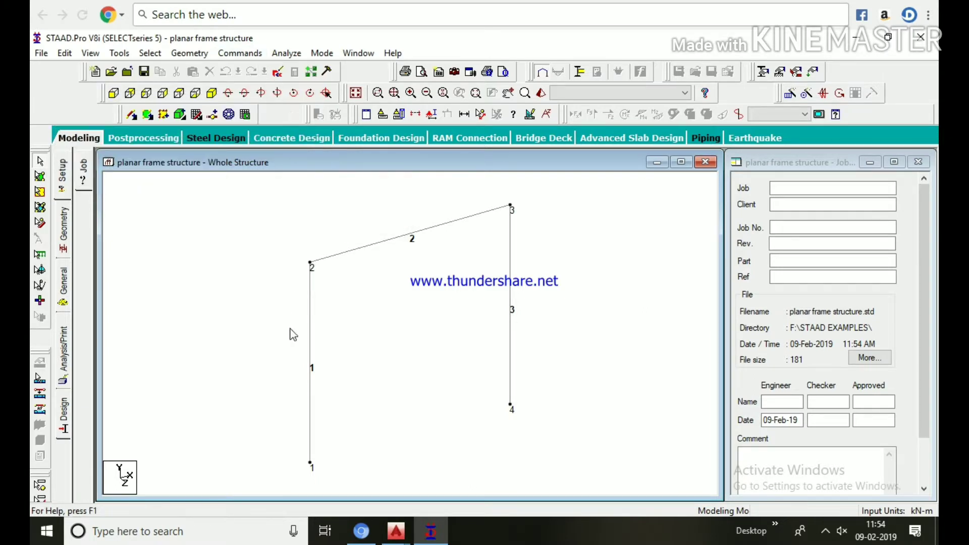
# Step: Open the 3D rendering of the whole frame again to inspect the prismatic sections
pyautogui.click(540, 93)
pyautogui.click(534, 300)
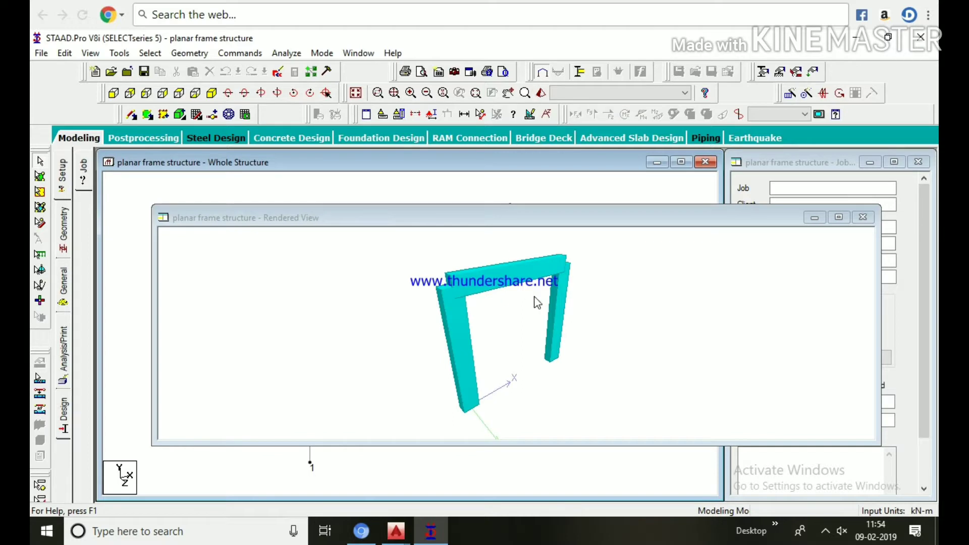
# Step: Close the rendered view and add a "constants" block with "e concrete all" and "poisson concrete all" to the command file
pyautogui.click(862, 217)
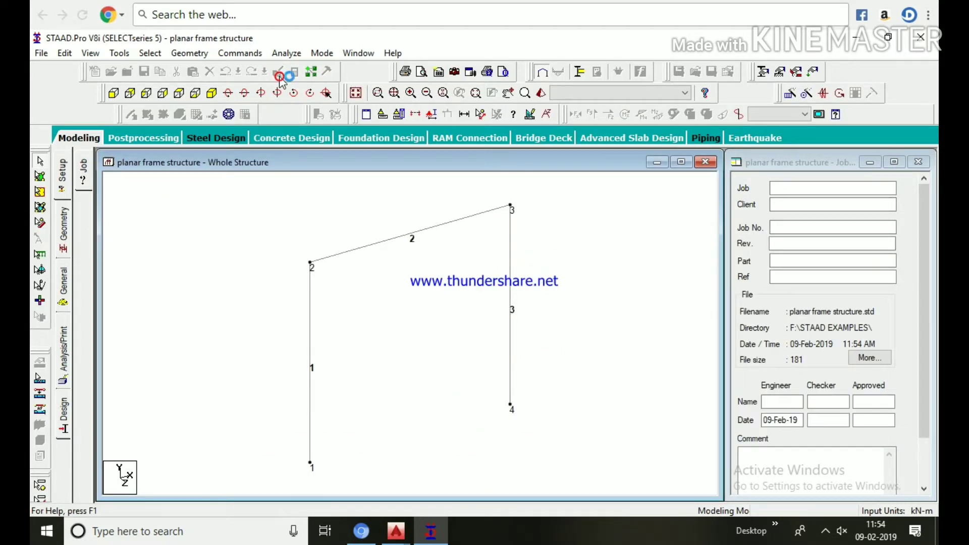
pyautogui.click(276, 72)
pyautogui.click(364, 268)
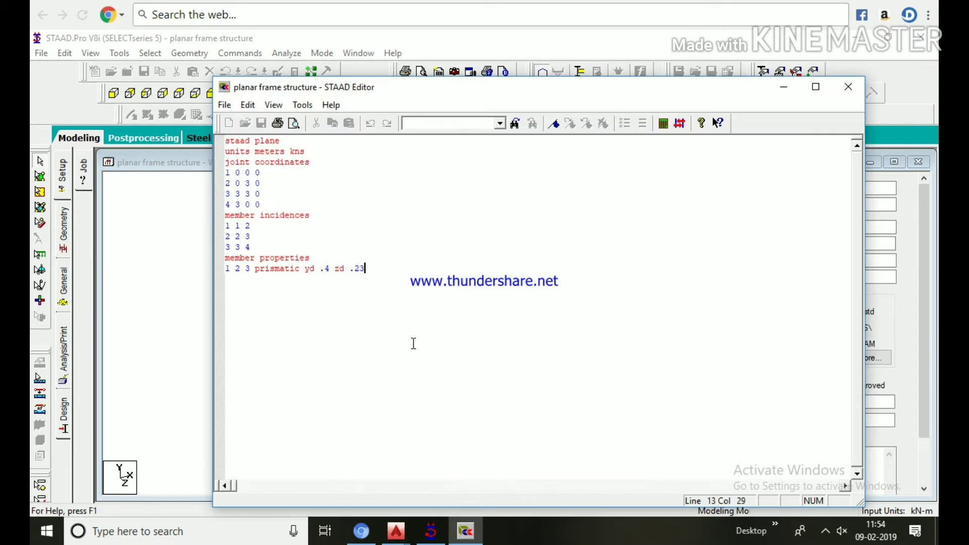
pyautogui.press('Return')
pyautogui.write('constants')
pyautogui.press('Return')
pyautogui.write('e co')
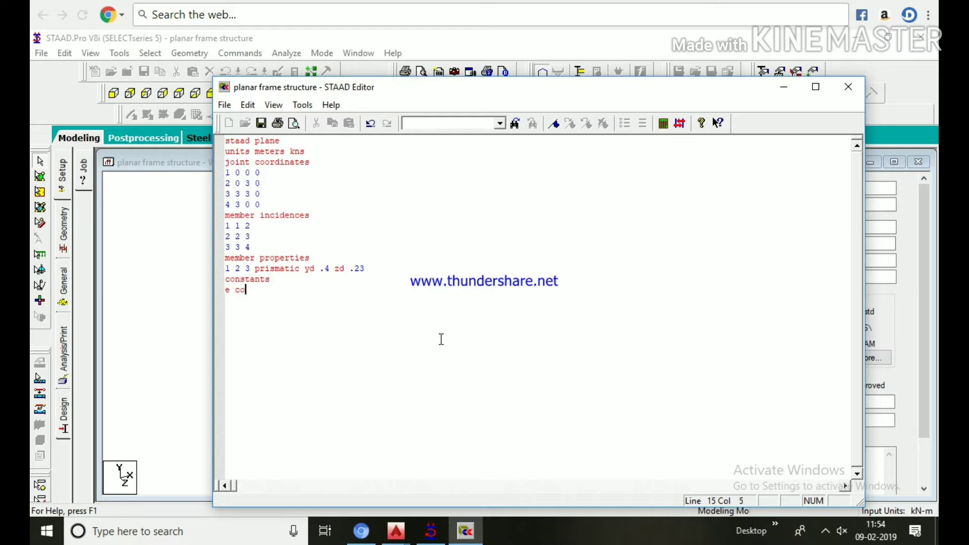
pyautogui.write('ncrete all ')
pyautogui.write('po')
pyautogui.write('isson concrete al')
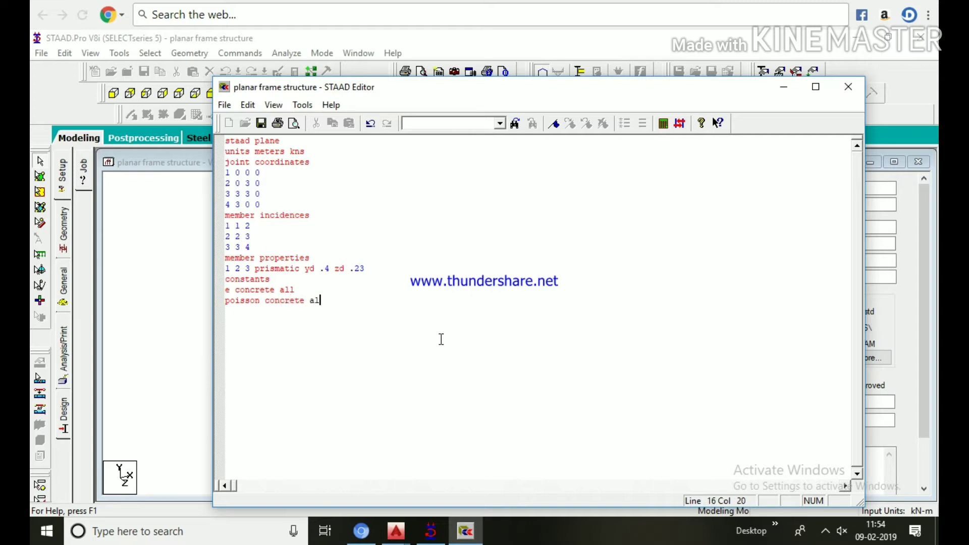
# Step: Add a "supports" block with the line "1 4 fixed" and save the command file
pyautogui.write('pport')
pyautogui.write('xed')
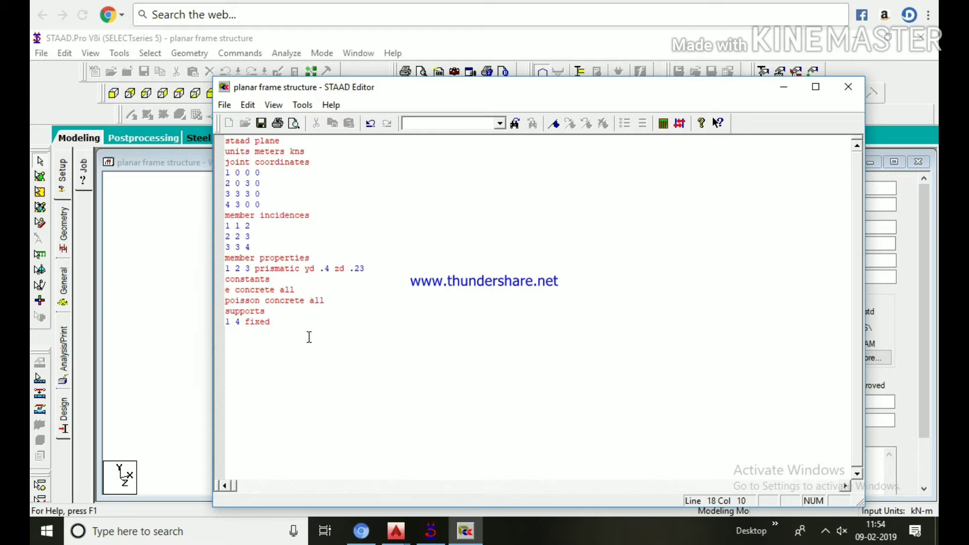
pyautogui.click(848, 87)
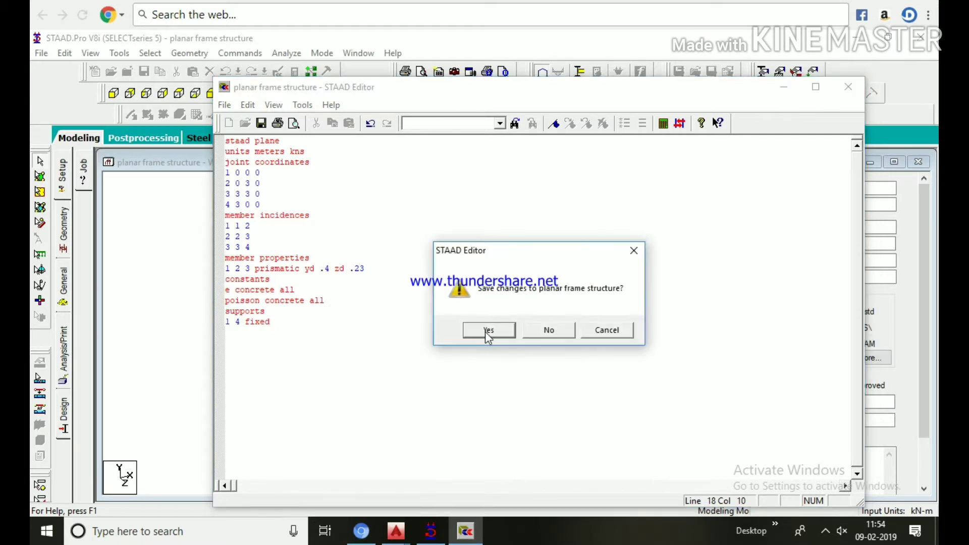
pyautogui.click(489, 331)
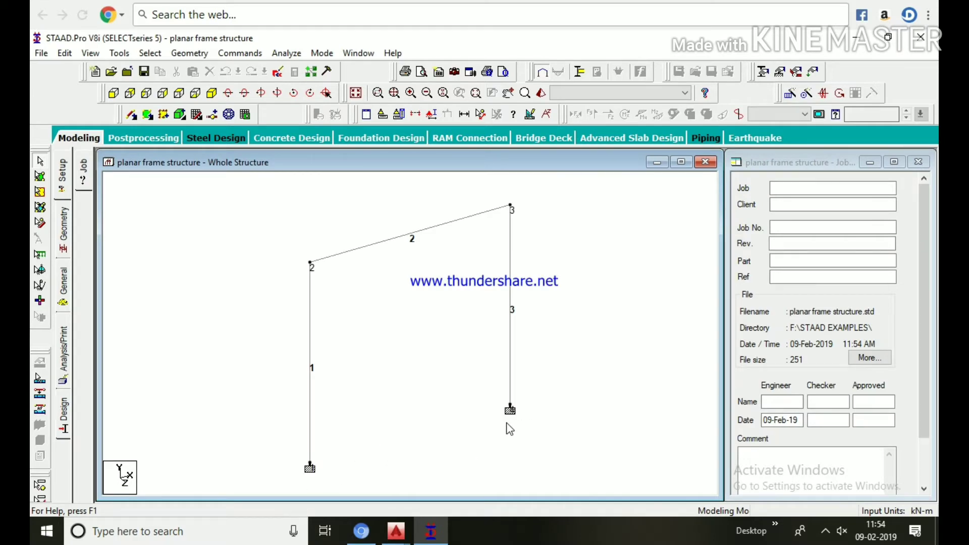
# Step: Check the frame's supports in the AutoCAD sketch and return to STAAD.Pro
pyautogui.moveTo(404, 528)
pyautogui.click(435, 476)
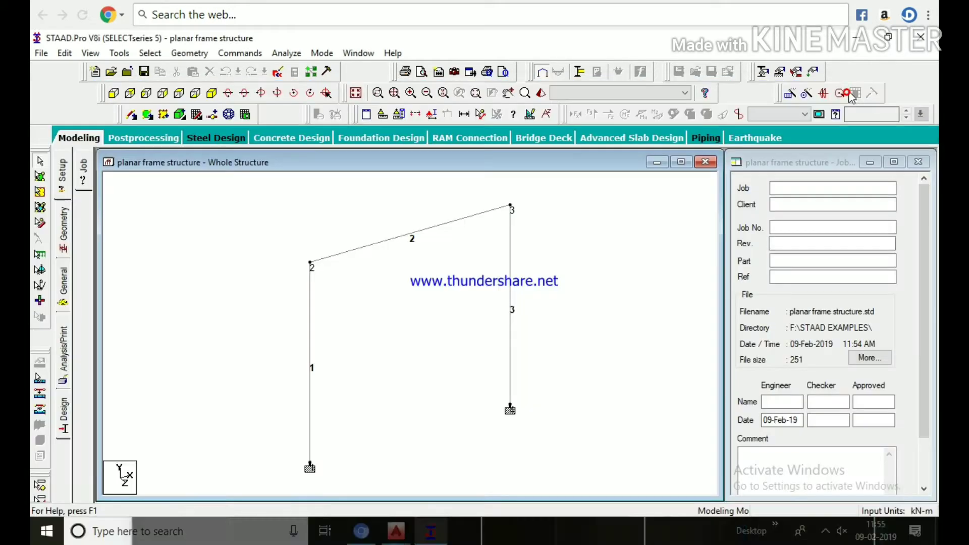
pyautogui.click(850, 92)
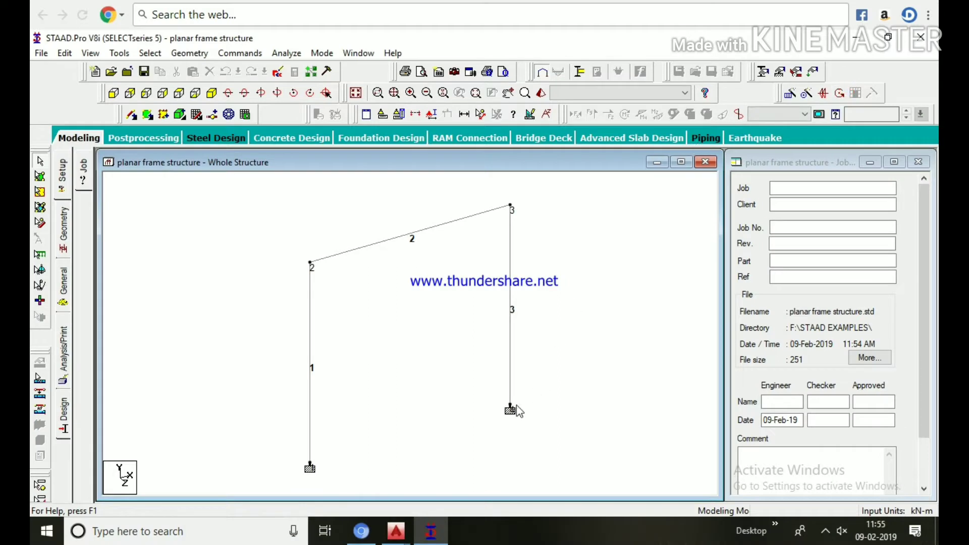
# Step: Add "load 1" with a "member load" block containing "2 uni gy -2" to the command file and save it
pyautogui.click(278, 73)
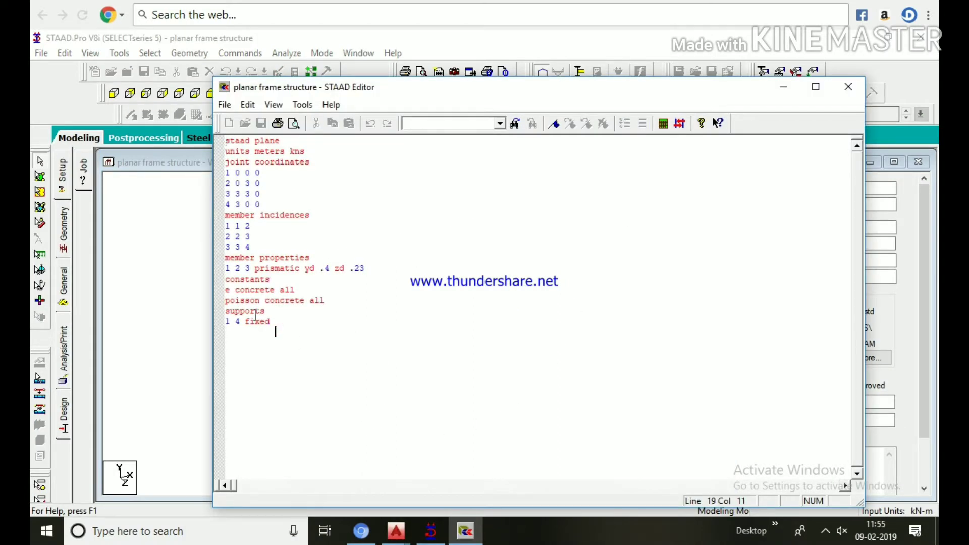
pyautogui.click(269, 322)
pyautogui.press('Return')
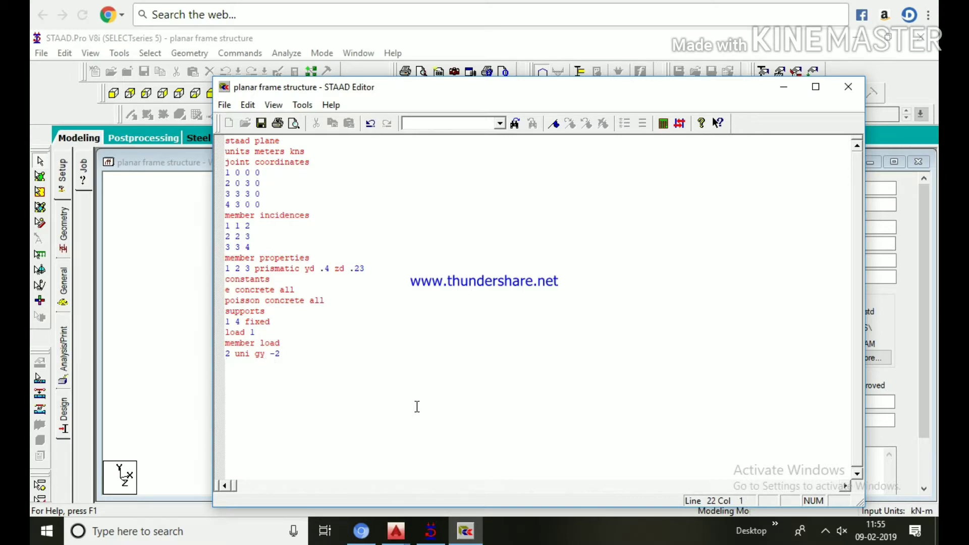
pyautogui.moveTo(396, 531)
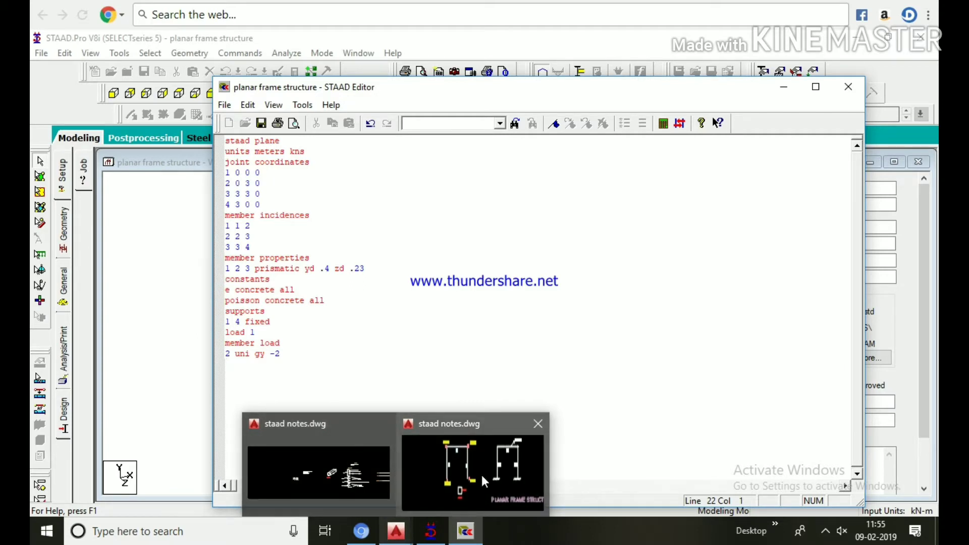
pyautogui.click(506, 475)
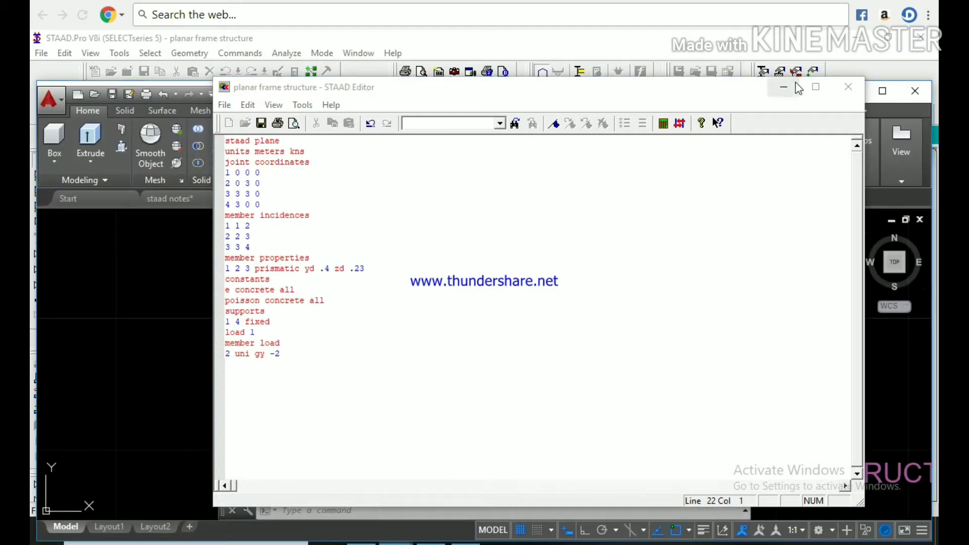
pyautogui.click(848, 87)
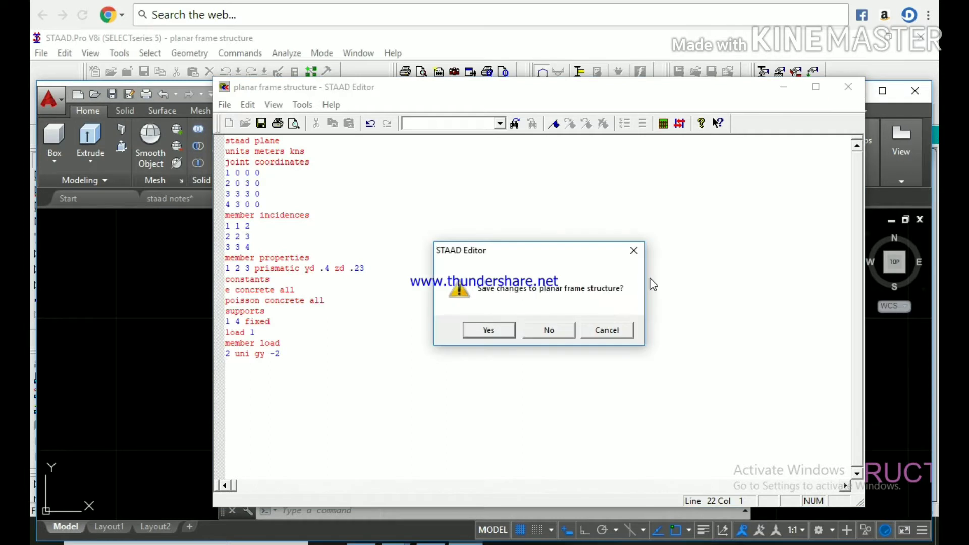
pyautogui.click(500, 331)
# Step: Examine the distributed load and member numbering in the AutoCAD sketch, then return to STAAD.Pro
pyautogui.scroll(3, 752, 298)
pyautogui.moveTo(676, 226); pyautogui.dragTo(637, 321, button='middle')
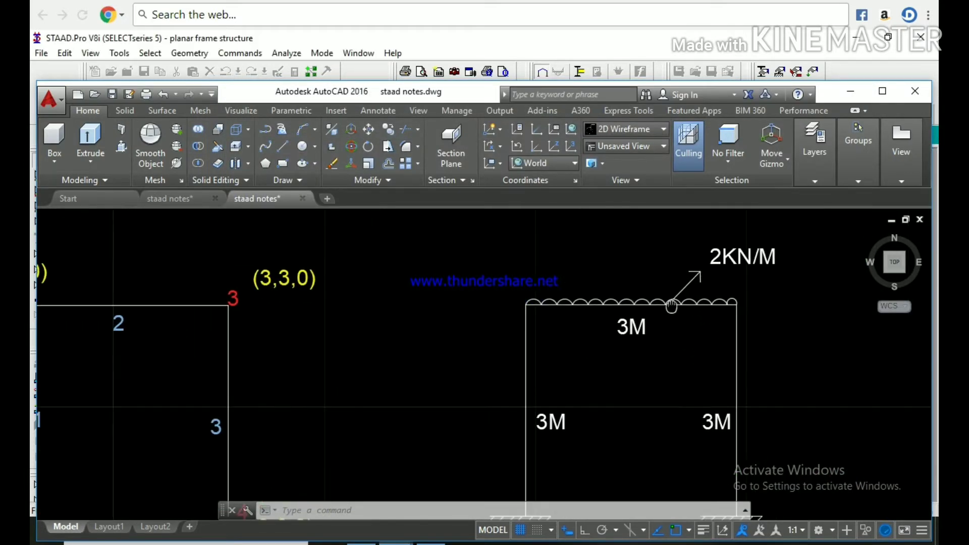
pyautogui.moveTo(484, 324); pyautogui.dragTo(512, 328, button='middle')
pyautogui.scroll(-2, 512, 328)
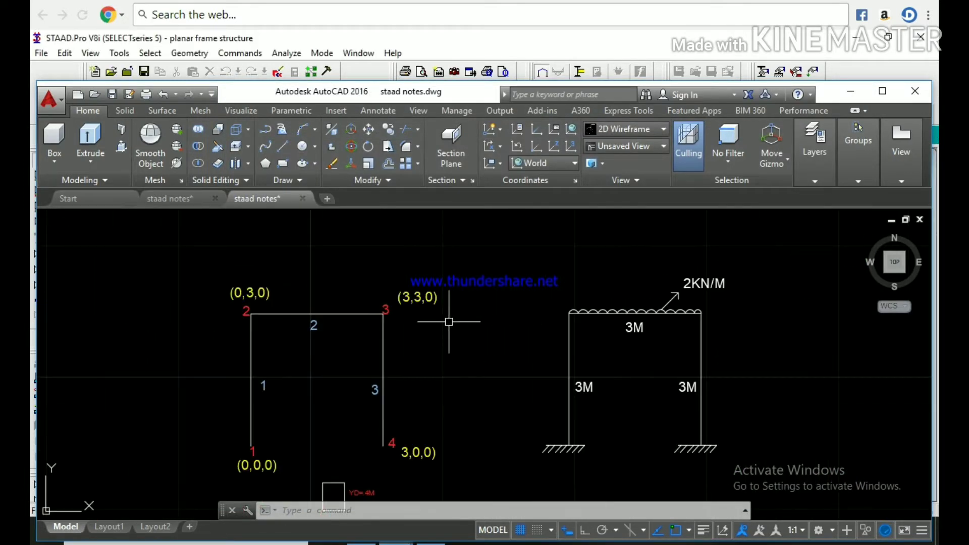
pyautogui.click(850, 92)
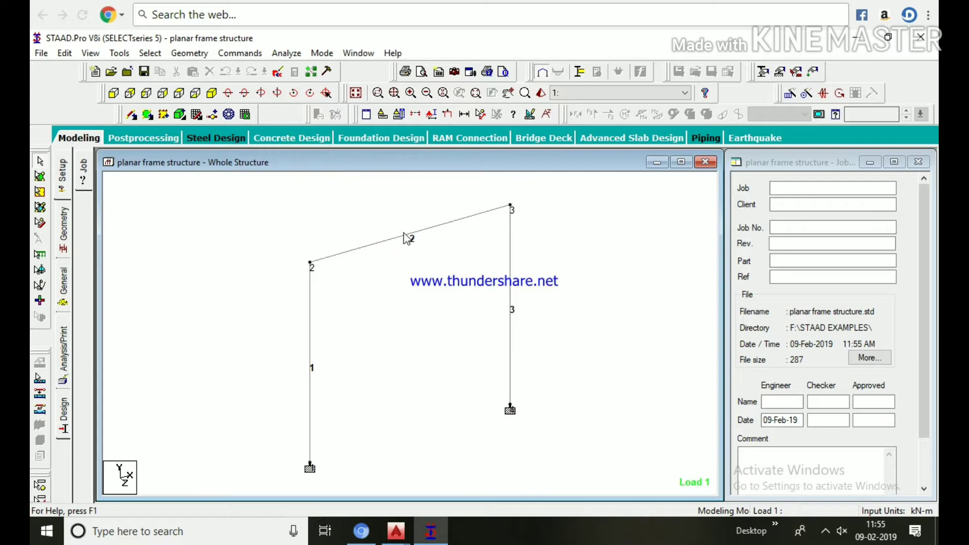
# Step: Display the loads on the frame and review the property and loading data of beam 1
pyautogui.click(449, 115)
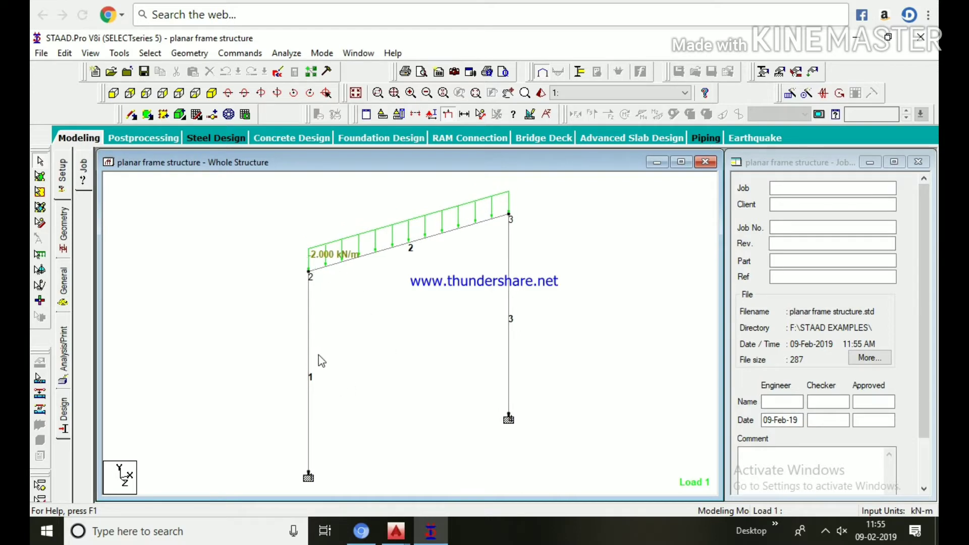
pyautogui.doubleClick(309, 343)
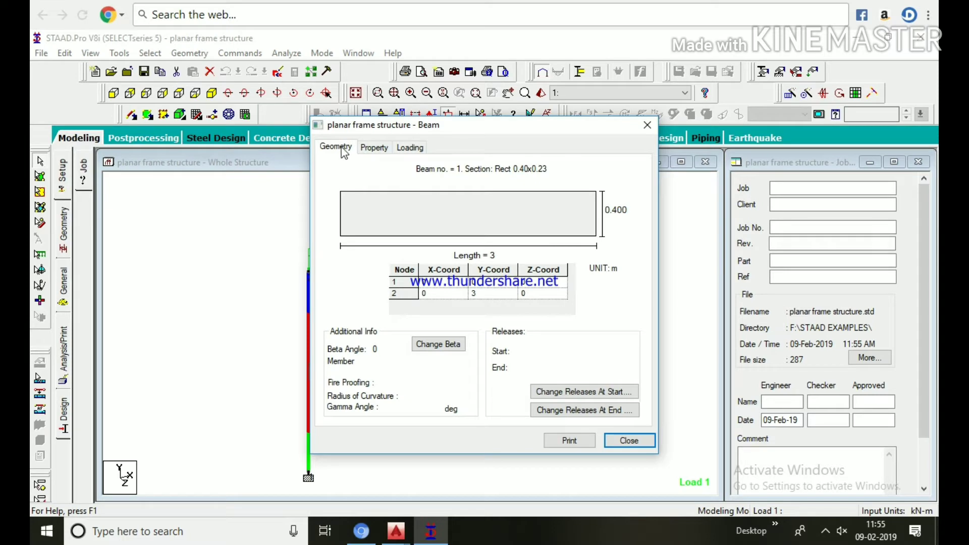
pyautogui.click(374, 148)
pyautogui.click(419, 148)
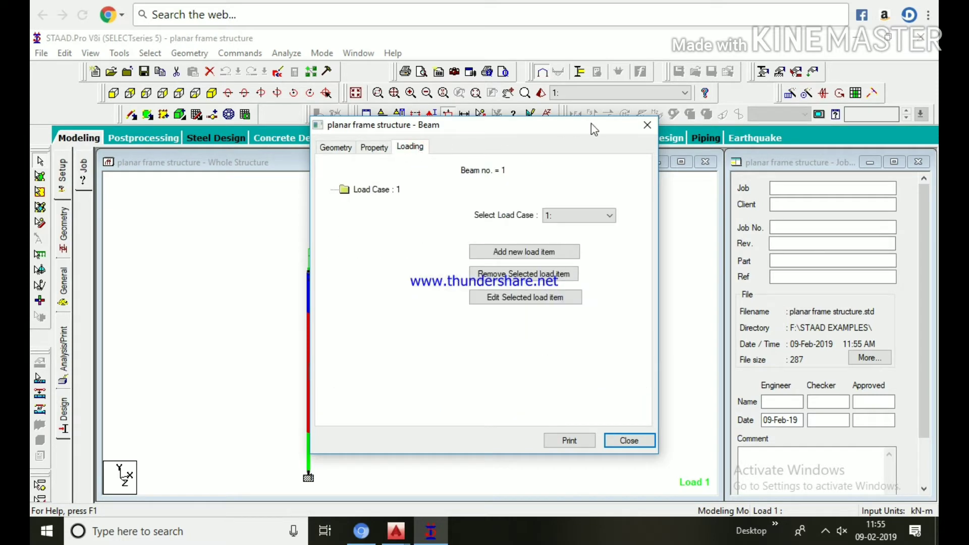
pyautogui.click(638, 127)
# Step: Review the property and loading data of beam 2 and close its data window
pyautogui.click(376, 251)
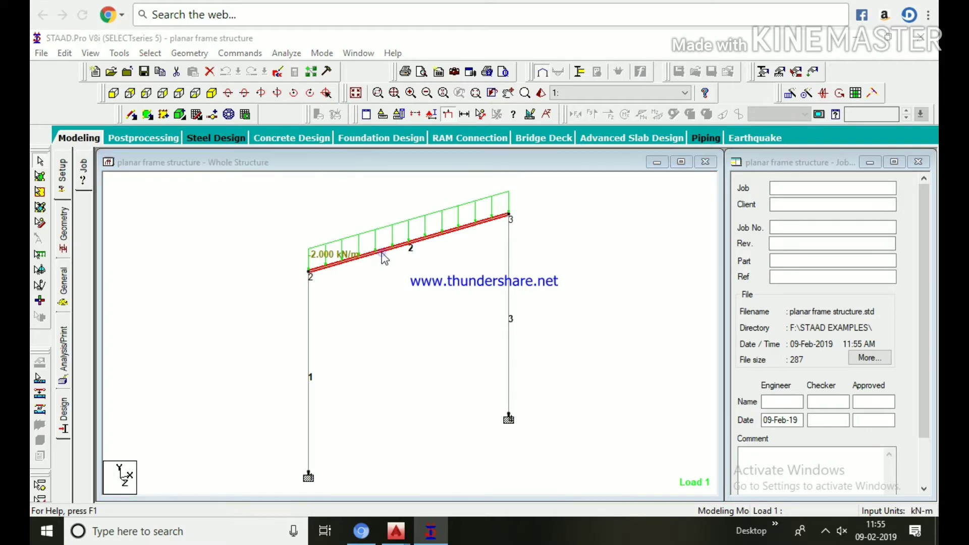
pyautogui.doubleClick(381, 252)
pyautogui.click(373, 147)
pyautogui.click(410, 147)
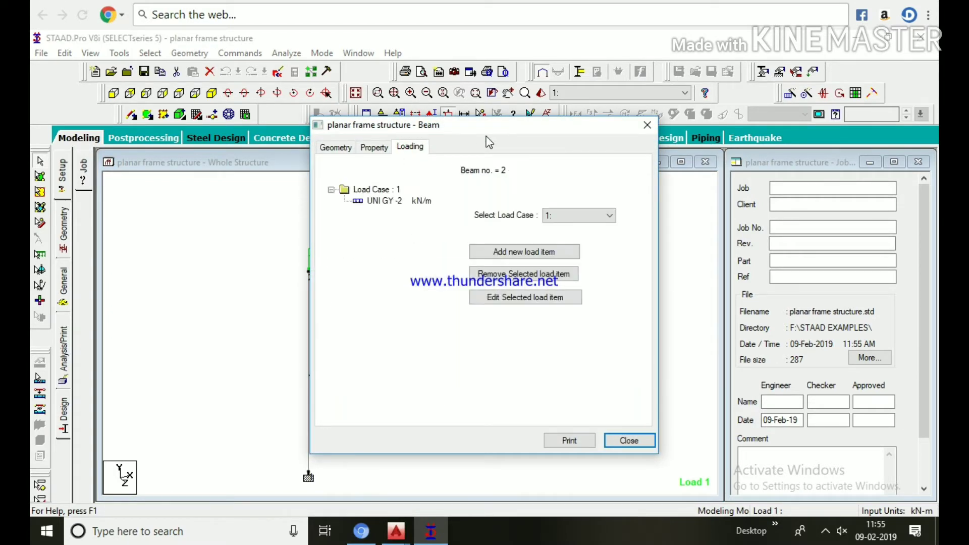
pyautogui.click(648, 127)
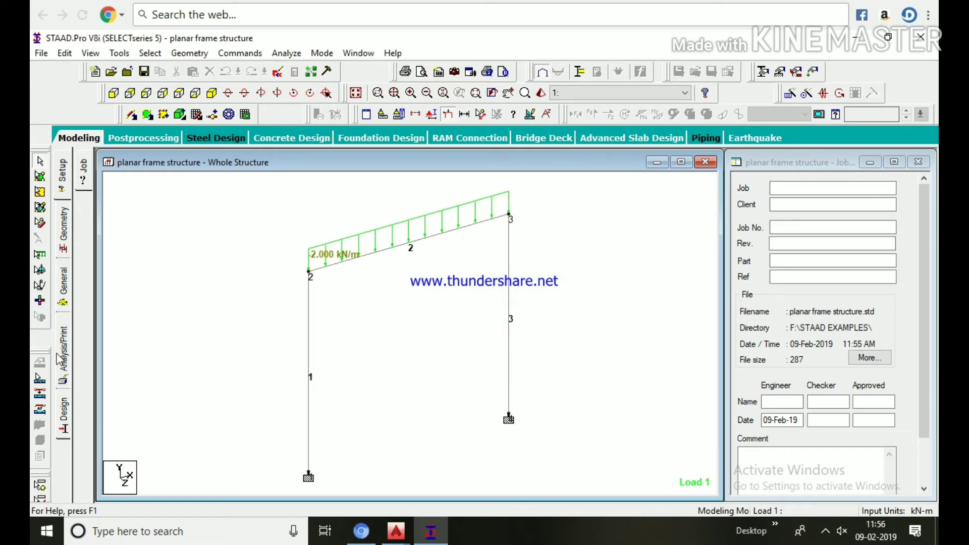
# Step: Append "perform analysis", "print analysis results" and "finish" to the command file and save it
pyautogui.click(278, 74)
pyautogui.click(282, 354)
pyautogui.press('Return')
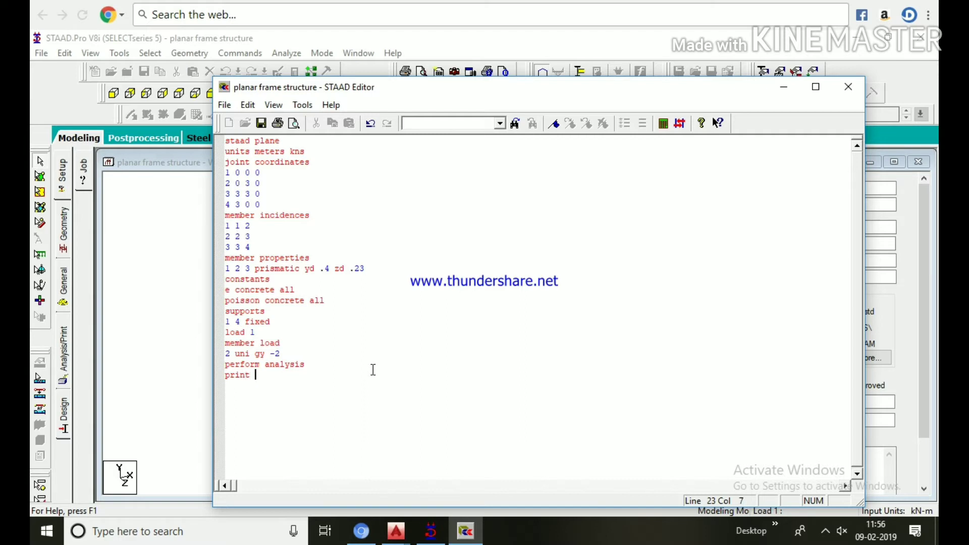
pyautogui.write('alysis results')
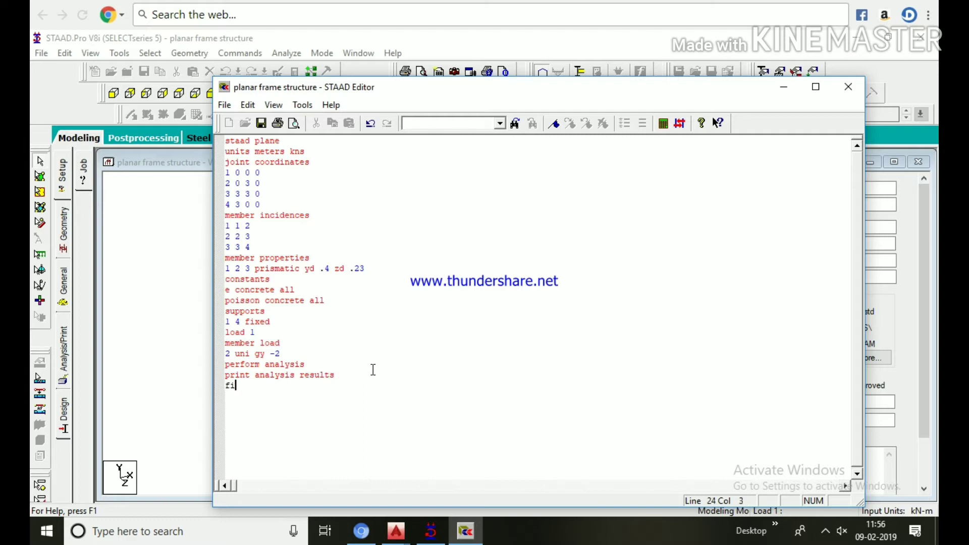
pyautogui.write('h')
pyautogui.click(849, 88)
pyautogui.click(490, 329)
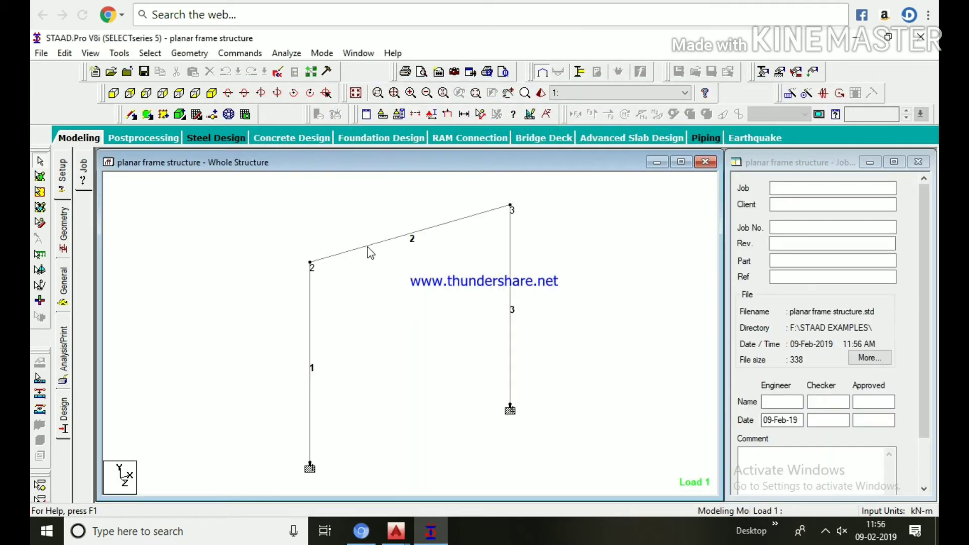
# Step: Recheck the geometry and load items assigned to beam 2
pyautogui.click(370, 242)
pyautogui.doubleClick(370, 243)
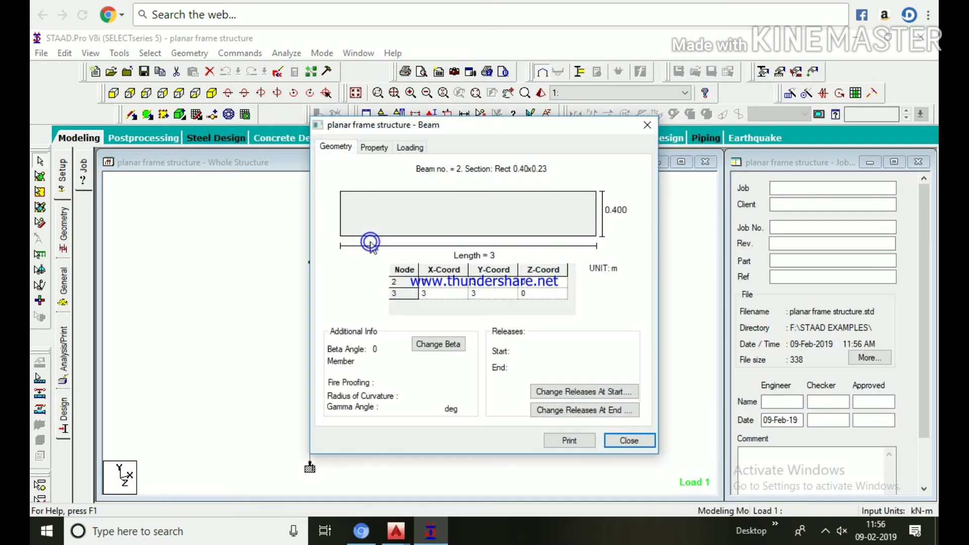
pyautogui.click(406, 148)
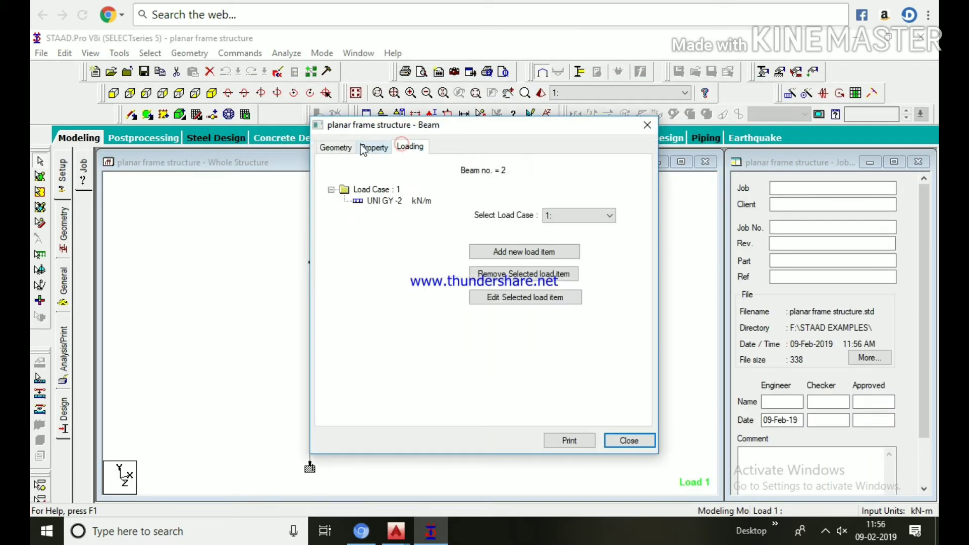
pyautogui.click(646, 125)
# Step: Run the analysis of the planar frame and stay in modeling mode when it completes
pyautogui.click(286, 53)
pyautogui.click(292, 66)
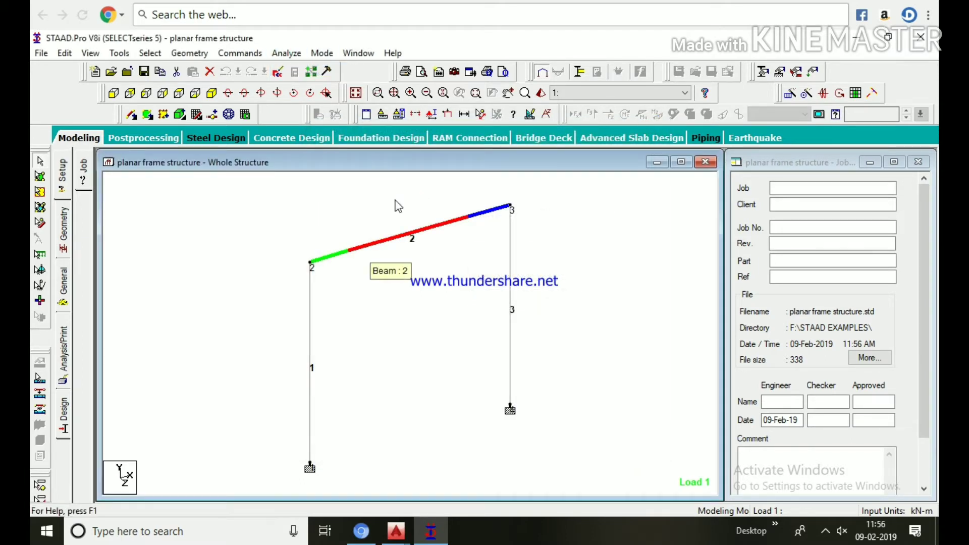
pyautogui.click(408, 230)
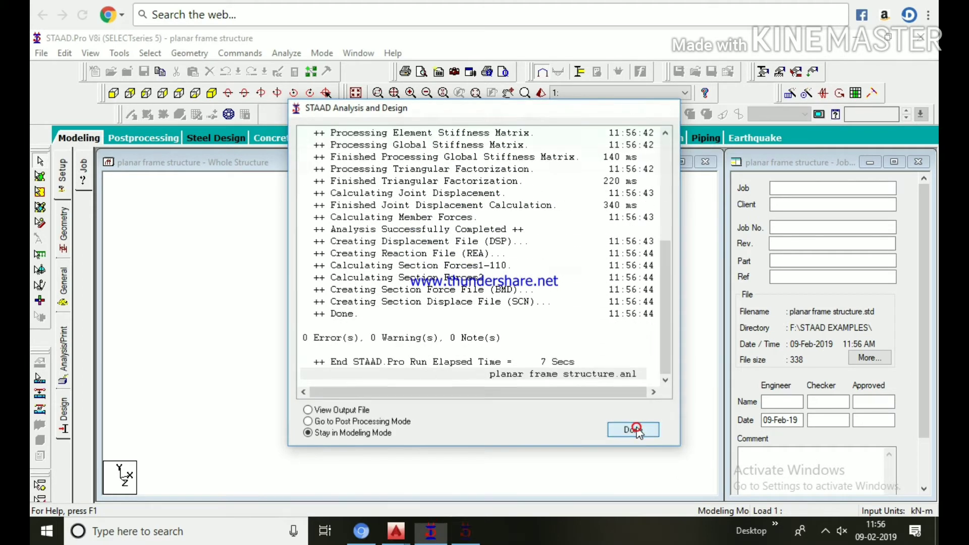
pyautogui.click(628, 429)
# Step: Inspect the shear, bending and deflection results of beam 2
pyautogui.doubleClick(428, 230)
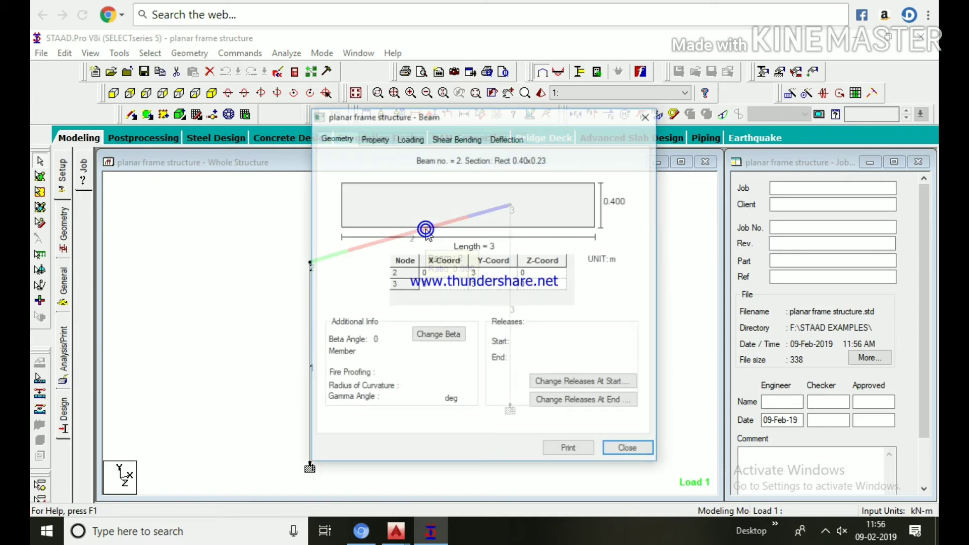
pyautogui.click(470, 138)
pyautogui.click(505, 140)
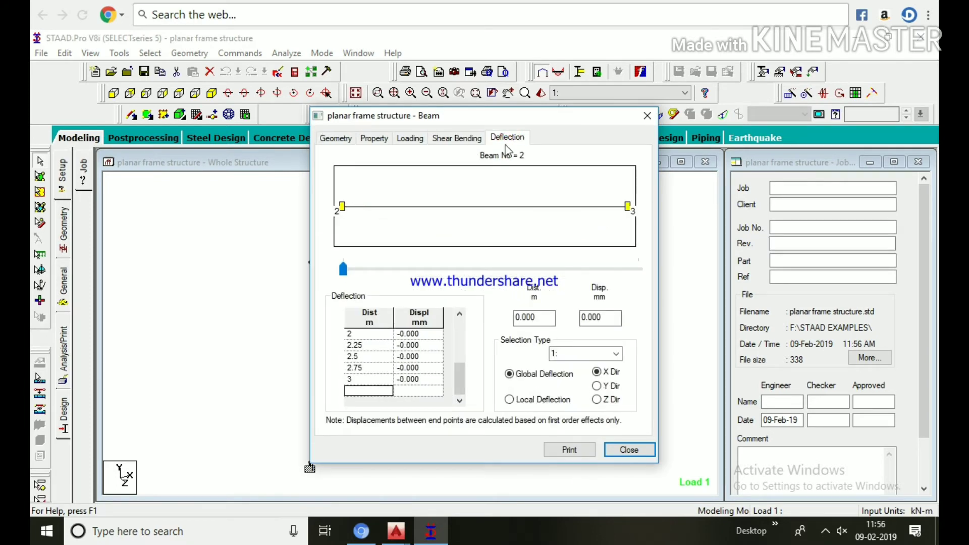
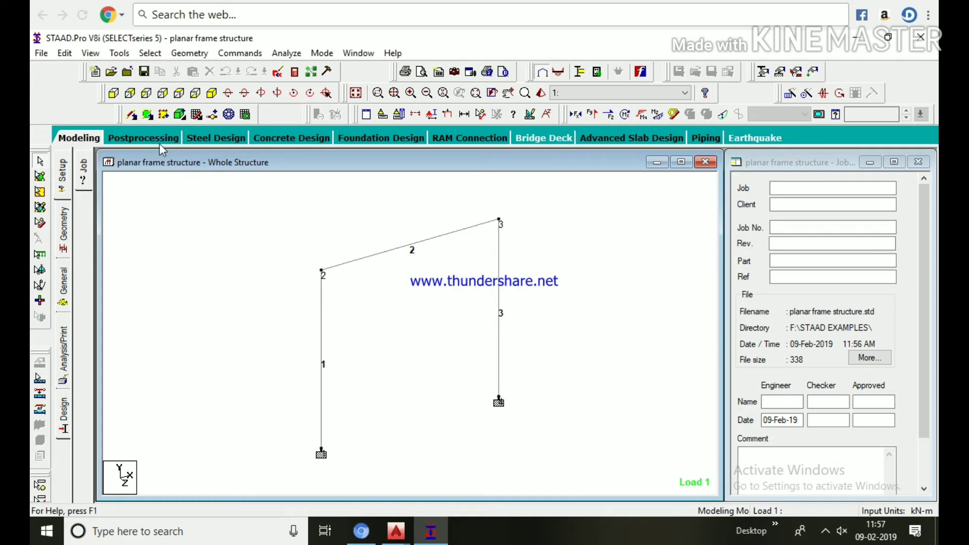
# Step: Reopen the deflection results of the frame's top beam
pyautogui.moveTo(421, 295); pyautogui.dragTo(384, 292, button='middle')
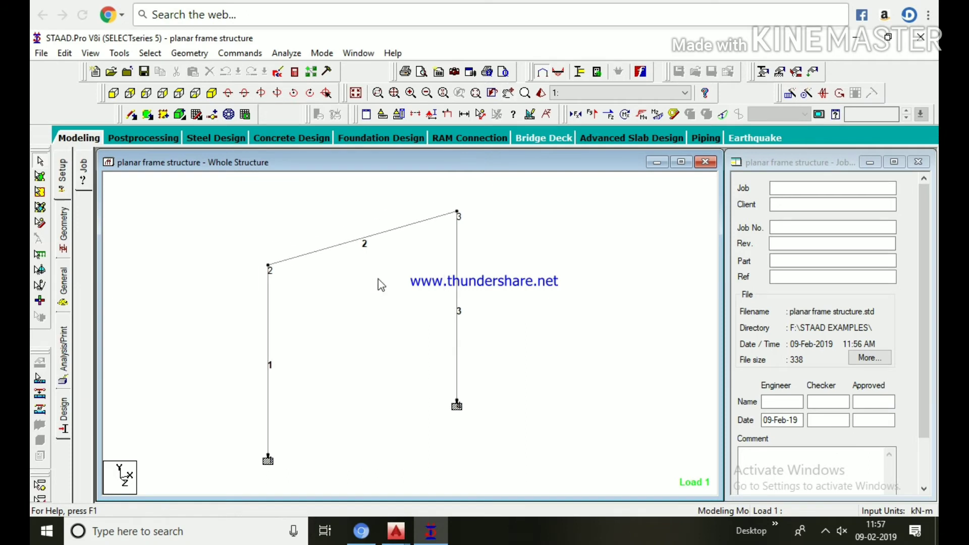
pyautogui.doubleClick(385, 243)
pyautogui.click(493, 141)
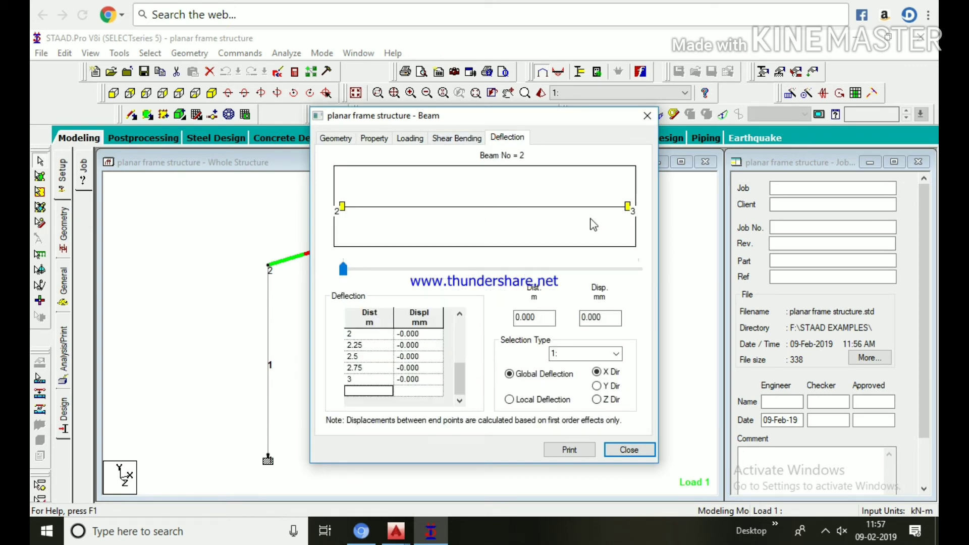
# Step: Review the global deflection of beam 2 in the Y and Z directions, including the tabulated values along its length
pyautogui.moveTo(460, 382)
pyautogui.mouseDown()
pyautogui.moveTo(459, 334)
pyautogui.moveTo(461, 387)
pyautogui.mouseUp()
pyautogui.click(597, 386)
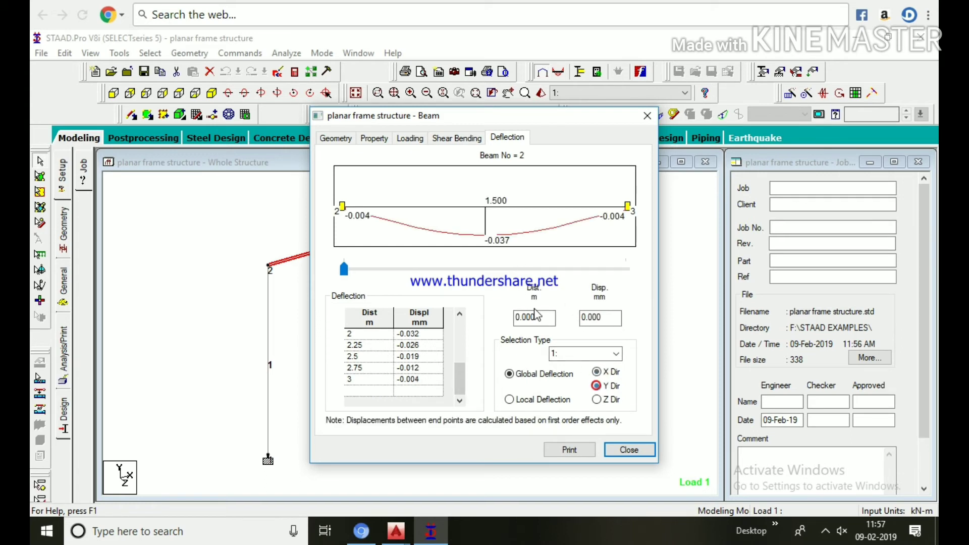
pyautogui.moveTo(461, 379); pyautogui.dragTo(455, 335)
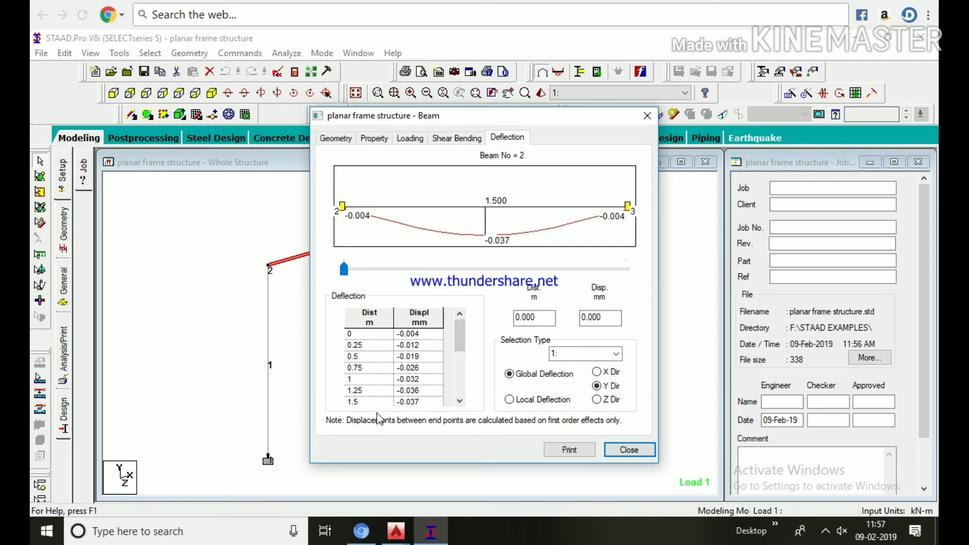
pyautogui.click(597, 399)
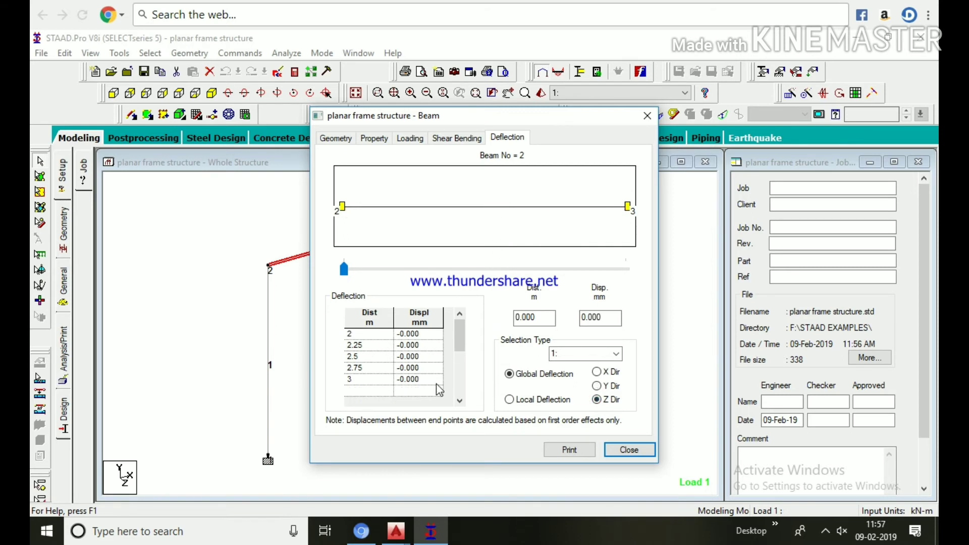
# Step: Examine the Bending-Z and Shear-Y diagrams of beam 2 together with its Fy and Mz section forces
pyautogui.click(478, 137)
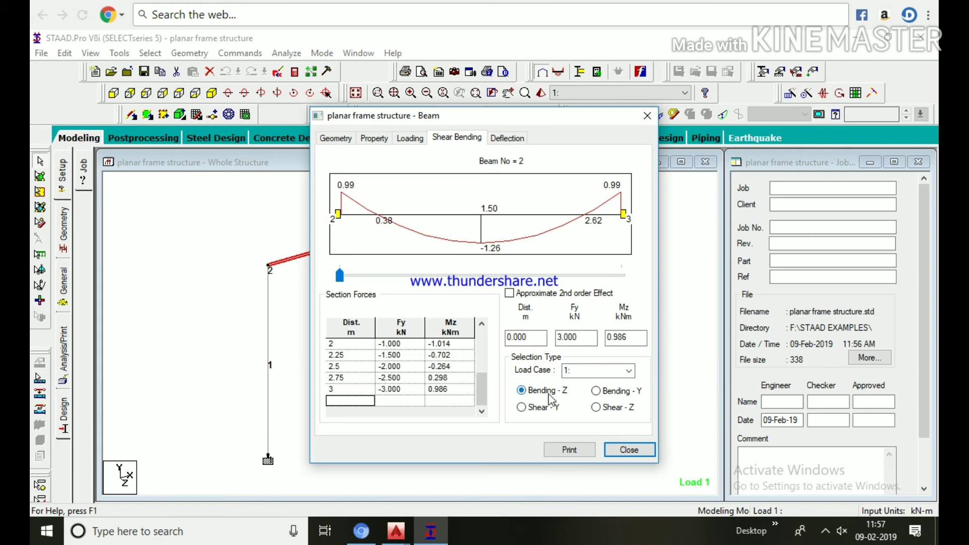
pyautogui.click(532, 408)
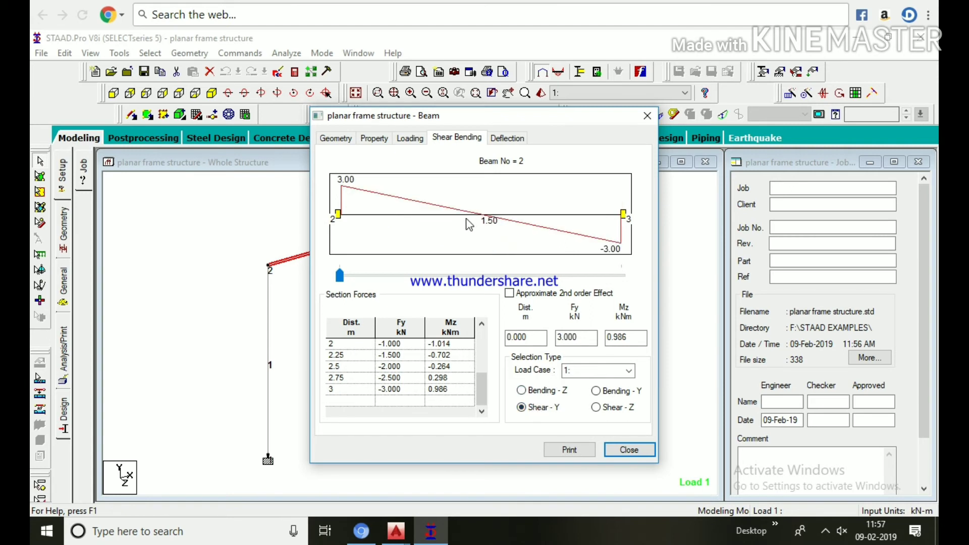
pyautogui.click(403, 328)
pyautogui.click(451, 330)
pyautogui.moveTo(481, 377); pyautogui.dragTo(483, 353)
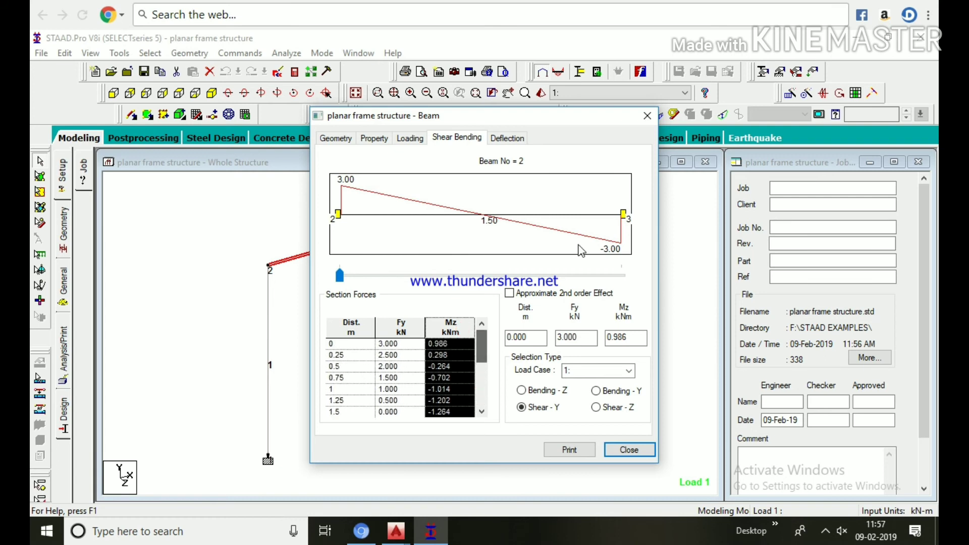
pyautogui.click(648, 122)
# Step: Inspect the global deflections of beam 1 in X, Y and Z, plus its Bending-Z and Shear-Y diagrams
pyautogui.doubleClick(267, 341)
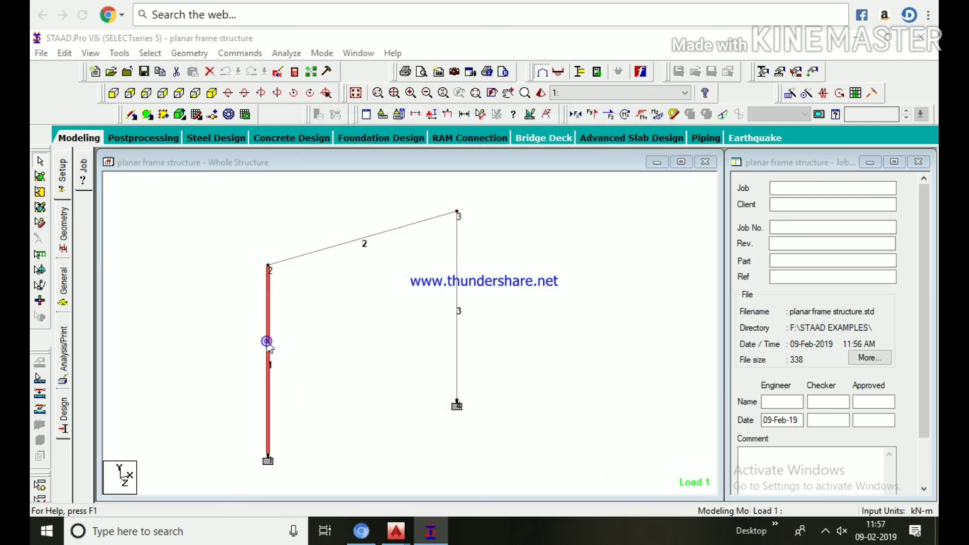
pyautogui.click(507, 137)
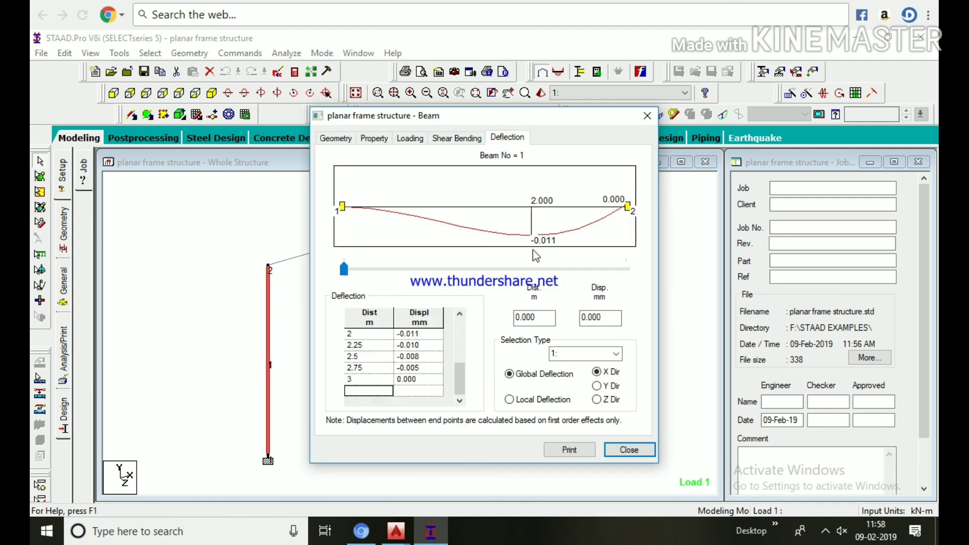
pyautogui.click(599, 386)
pyautogui.click(598, 400)
pyautogui.click(454, 137)
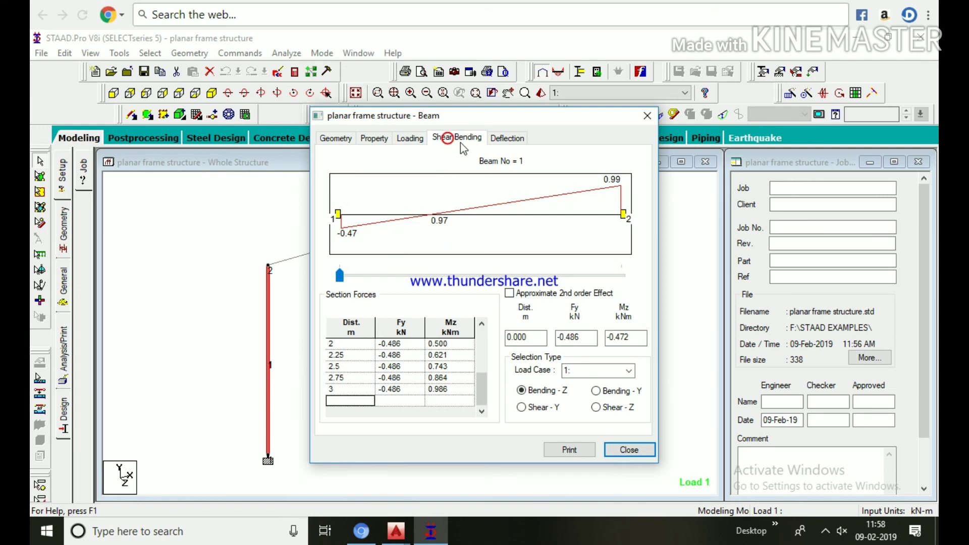
pyautogui.click(521, 407)
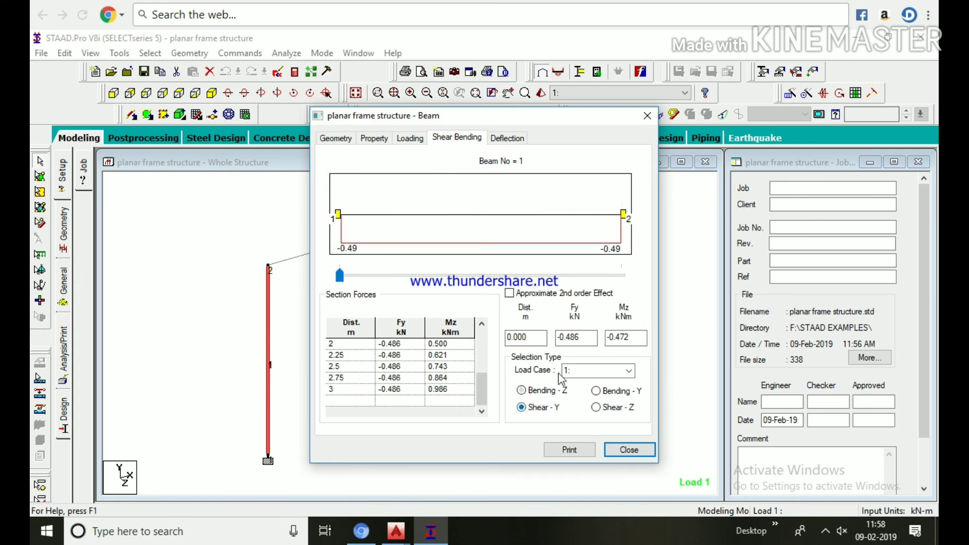
pyautogui.click(646, 115)
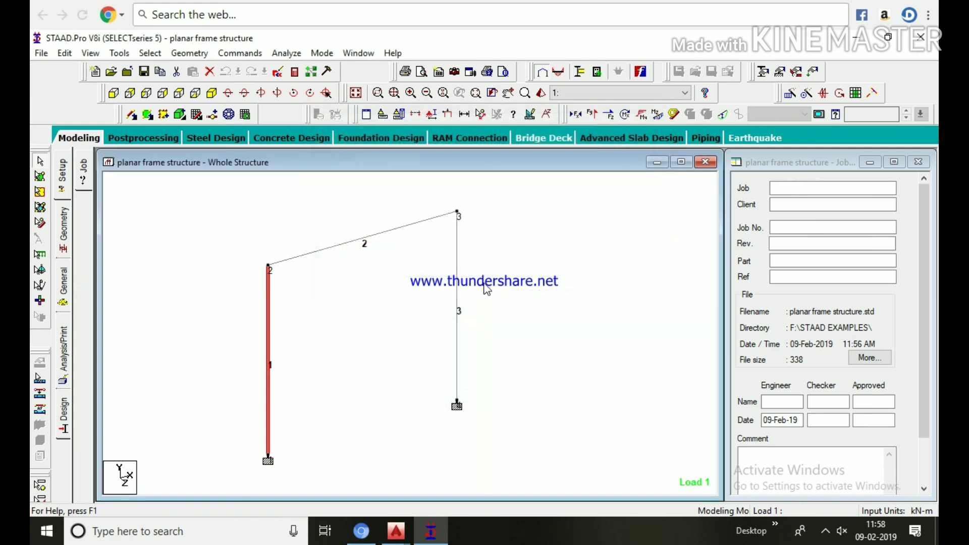
# Step: Check the deflection and Bending-Z results of beam 3, and clear the beam selection
pyautogui.doubleClick(457, 280)
pyautogui.click(507, 138)
pyautogui.click(475, 138)
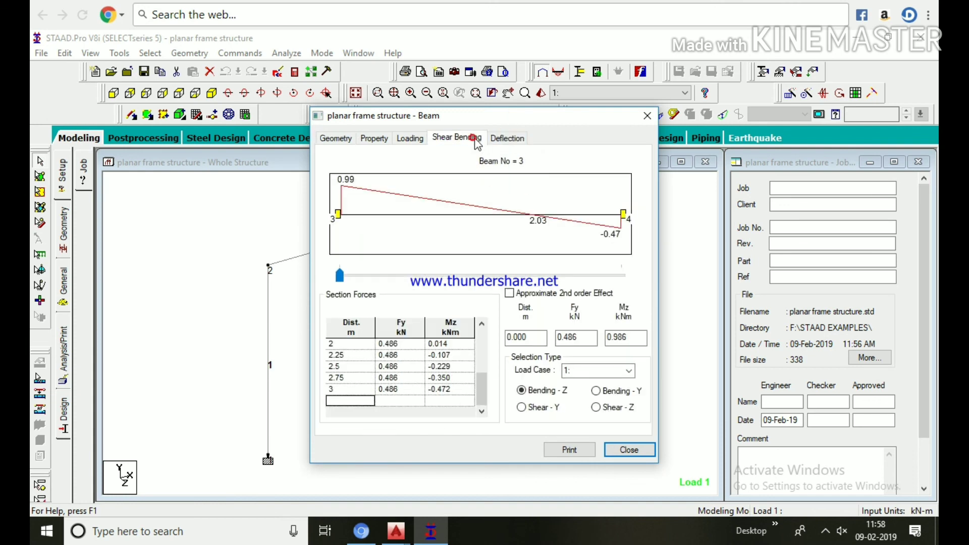
pyautogui.click(646, 115)
pyautogui.click(374, 301)
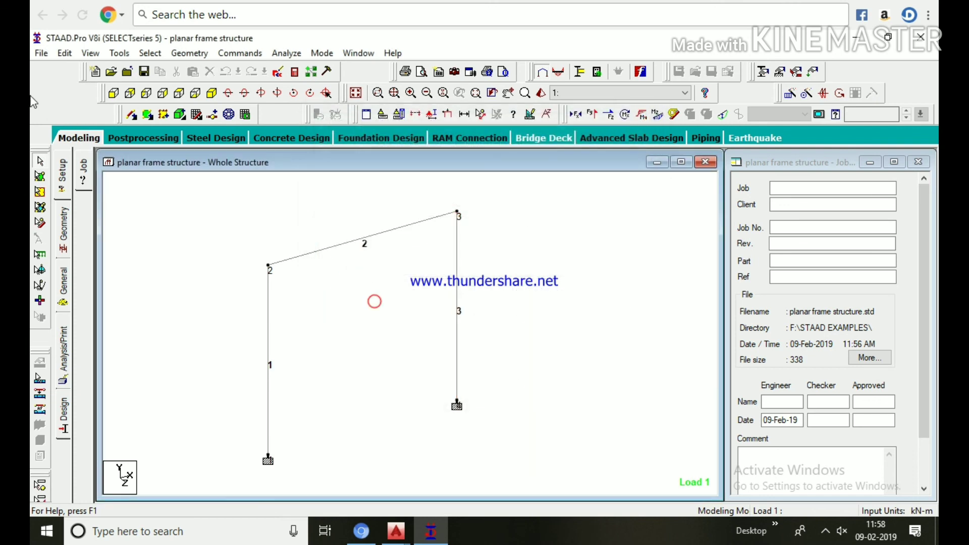
# Step: Switch to postprocessing mode and accept the results setup to show the displacement results of the frame
pyautogui.click(160, 140)
pyautogui.click(504, 390)
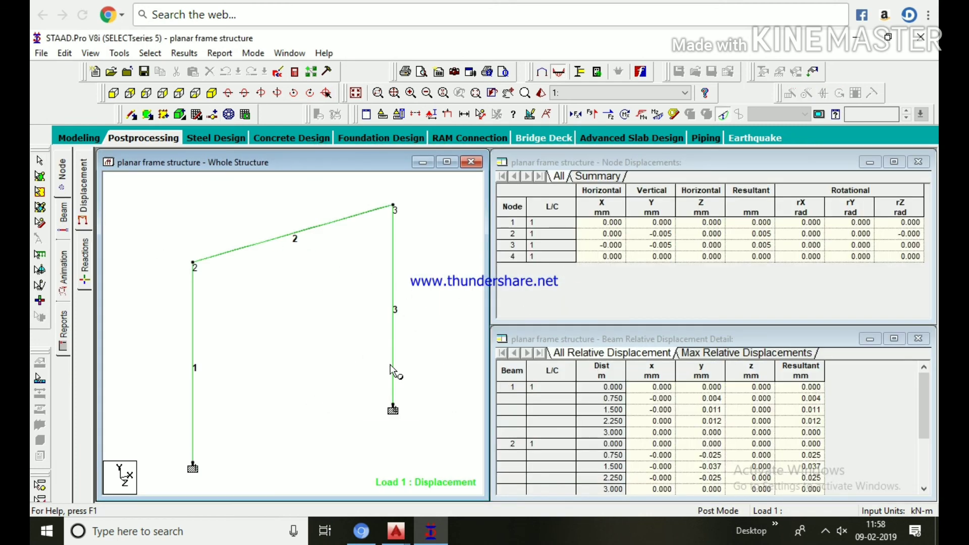
pyautogui.click(392, 316)
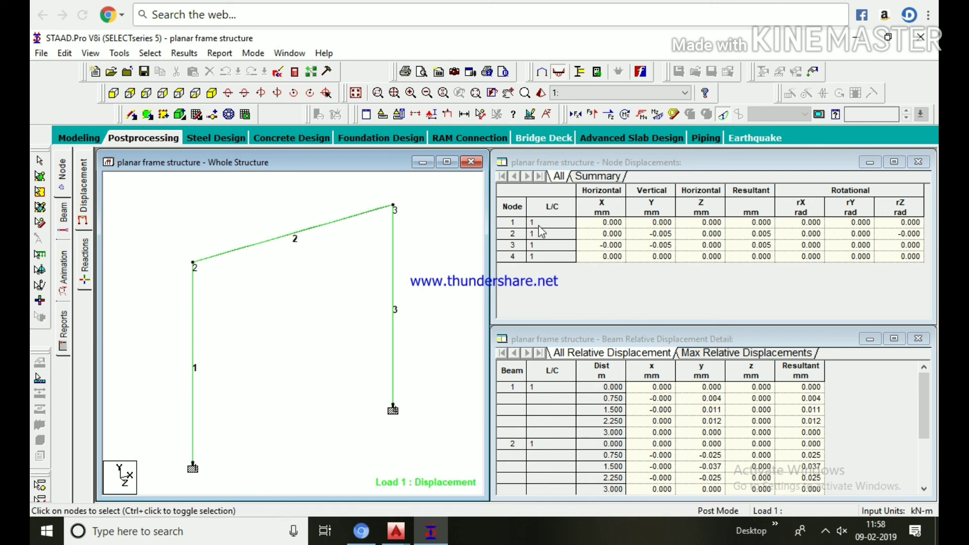
# Step: Go through the node displacement results of nodes 1 to 4, highlighting each node in the structure
pyautogui.click(519, 221)
pyautogui.click(519, 233)
pyautogui.click(516, 256)
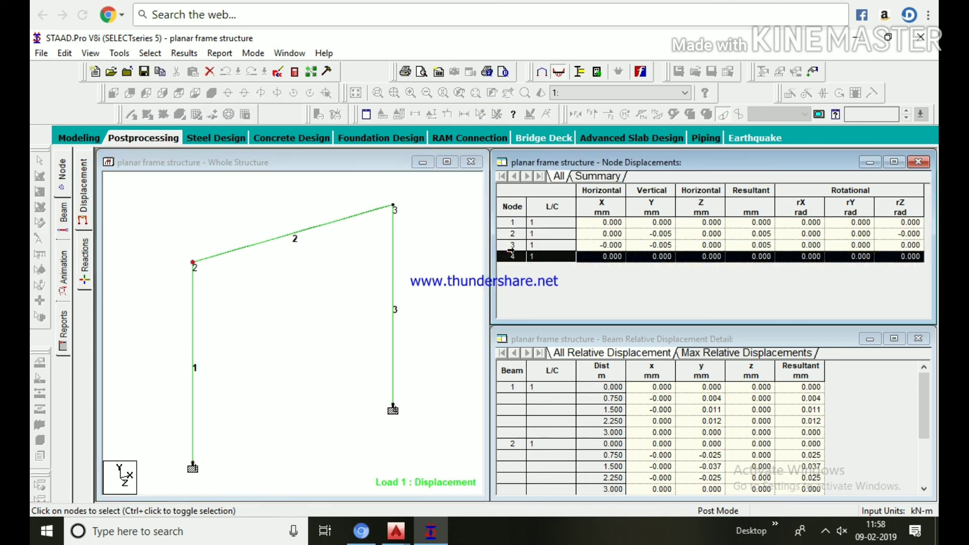
pyautogui.click(523, 244)
pyautogui.click(520, 258)
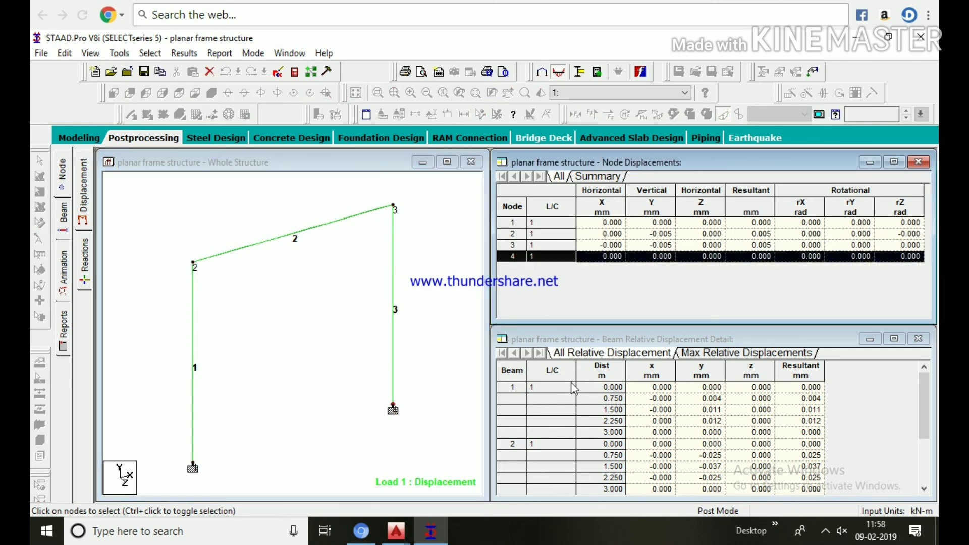